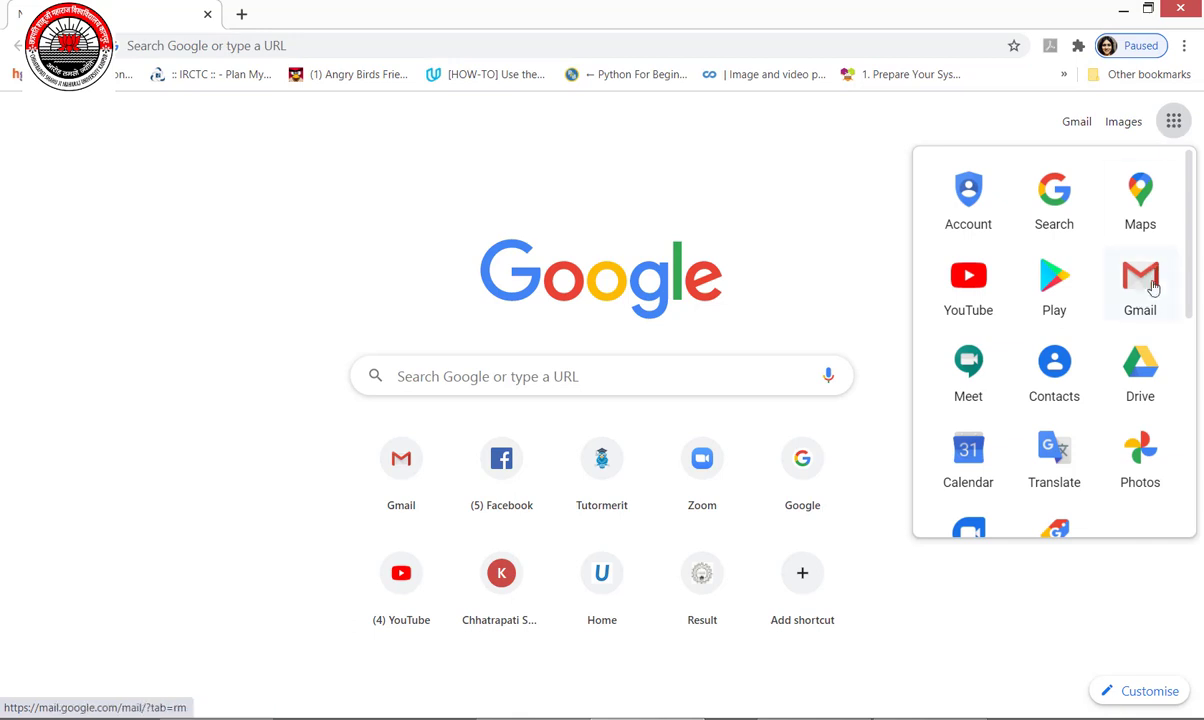
Step: Open Gmail and check which account is signed in
left_click(1146, 292)
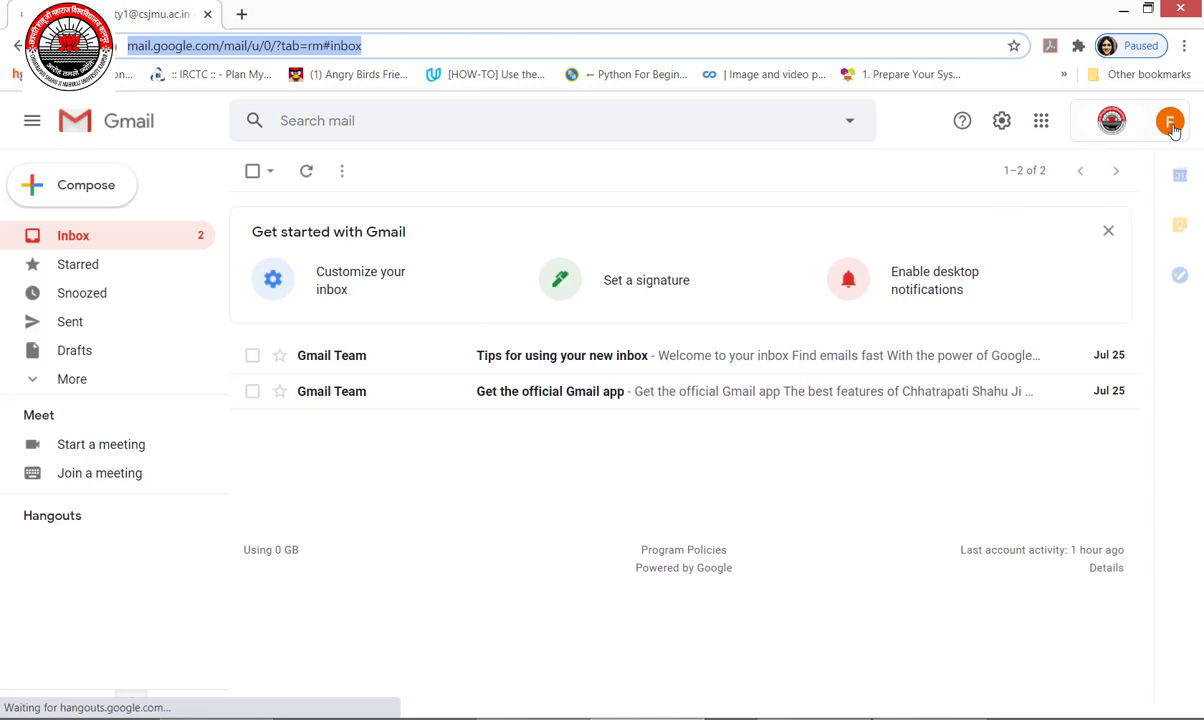
left_click(1170, 123)
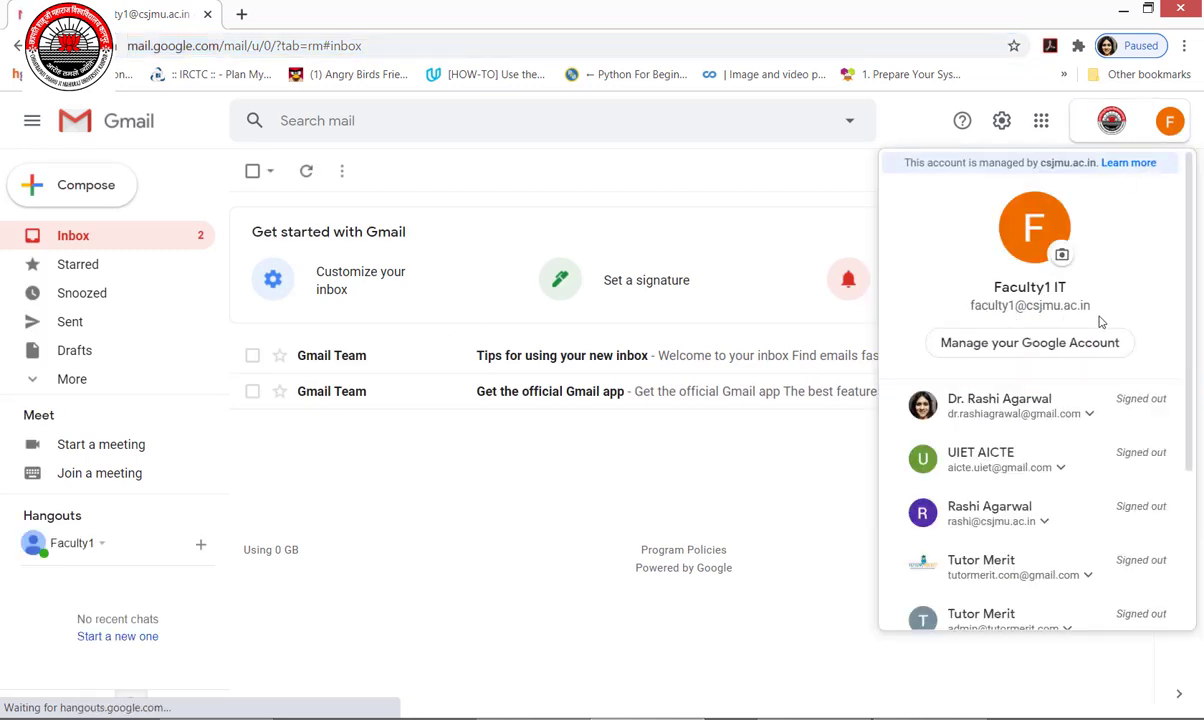
left_click_drag(1015, 306, 1123, 306)
left_click(1156, 336)
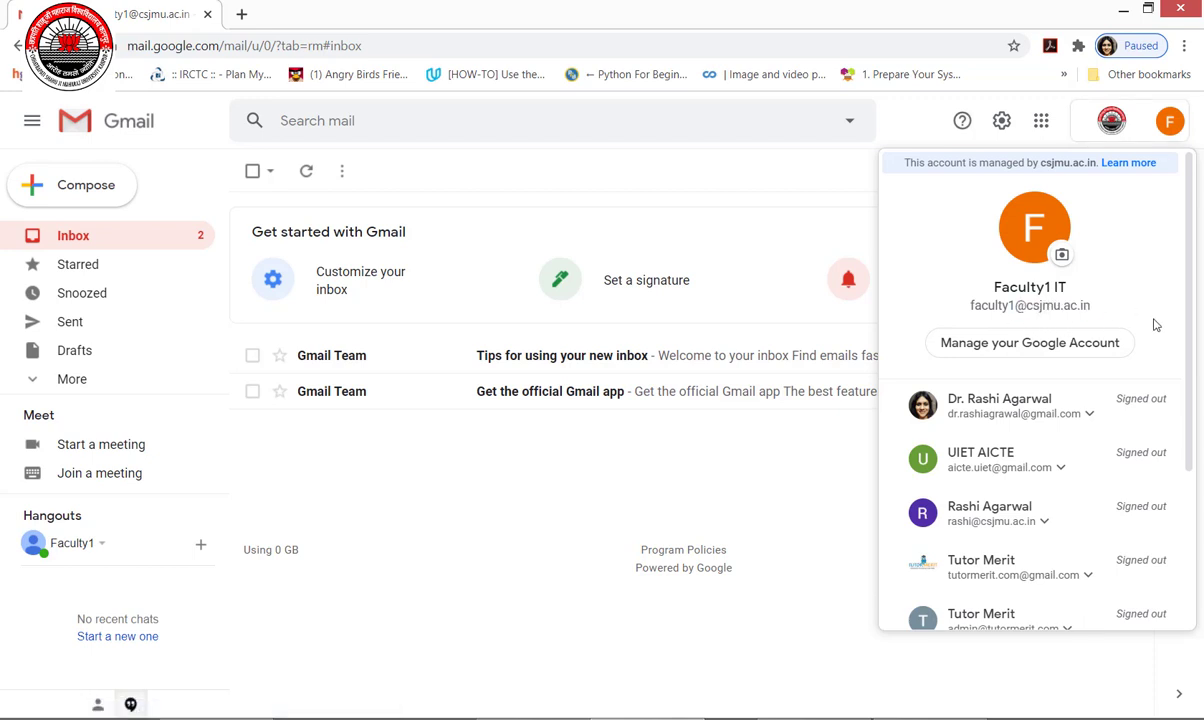
Step: Open Google Classroom from the list of Google apps and enter the Intro to DIP class
left_click(1041, 120)
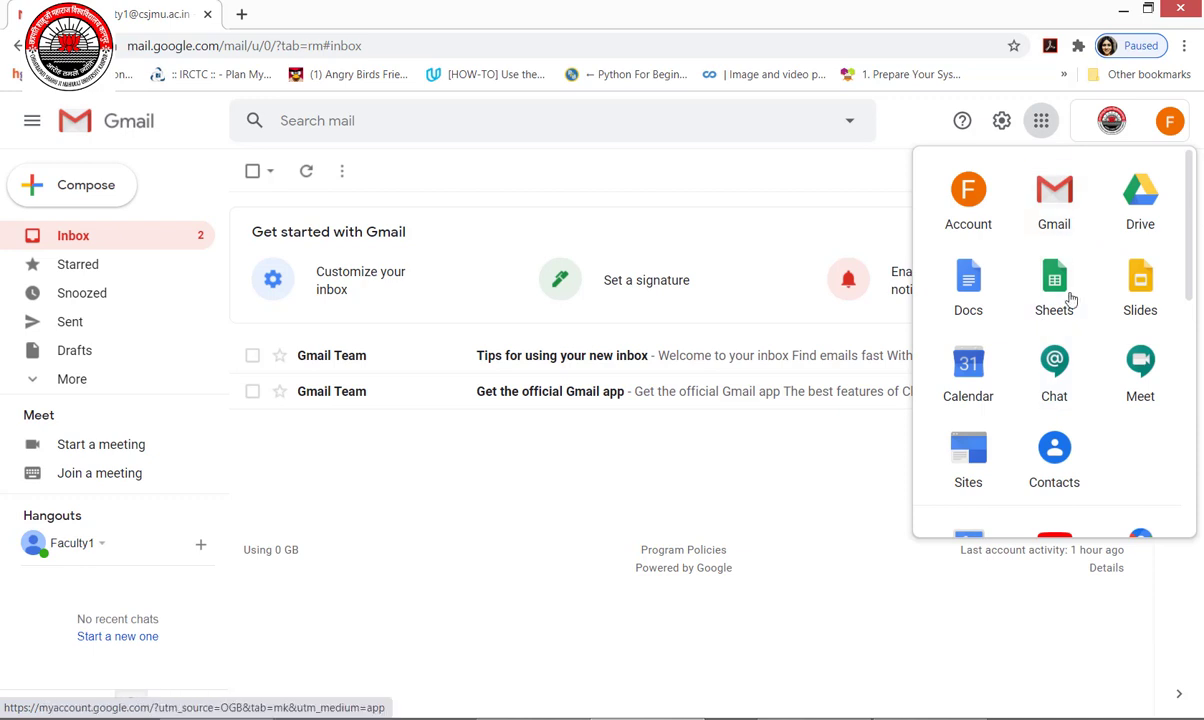
scroll(1067, 300, "down", 4)
scroll(1073, 337, "down", 3)
left_click(968, 405)
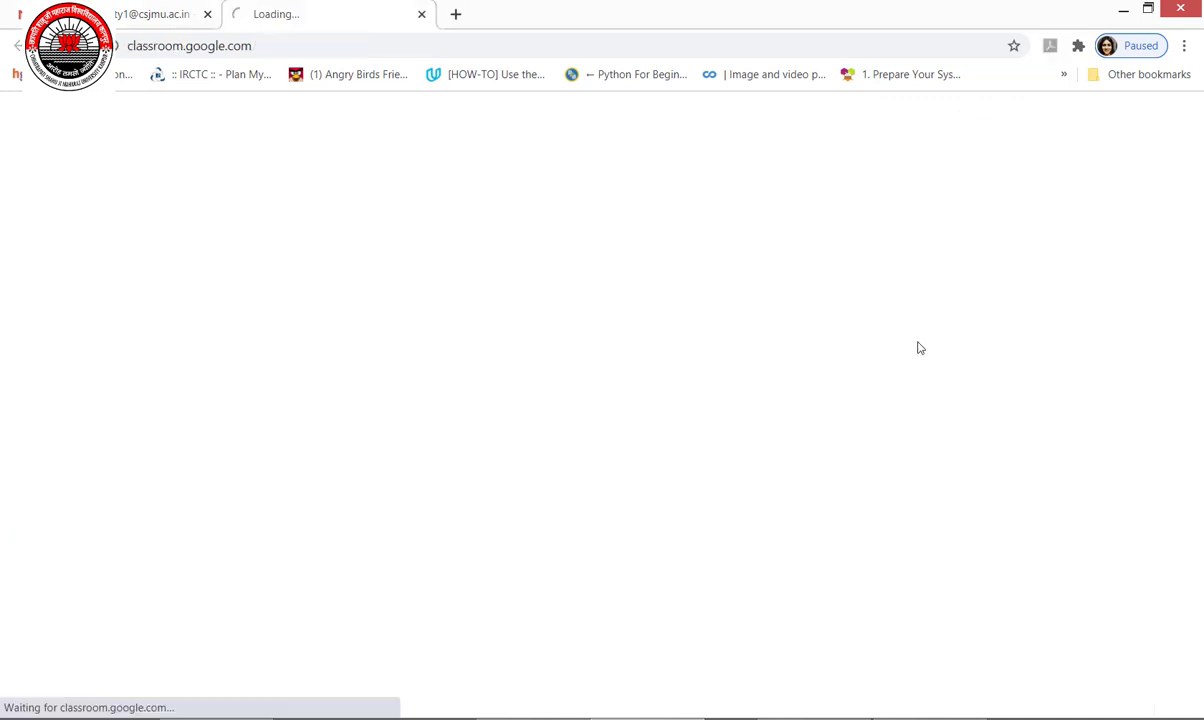
left_click(110, 212)
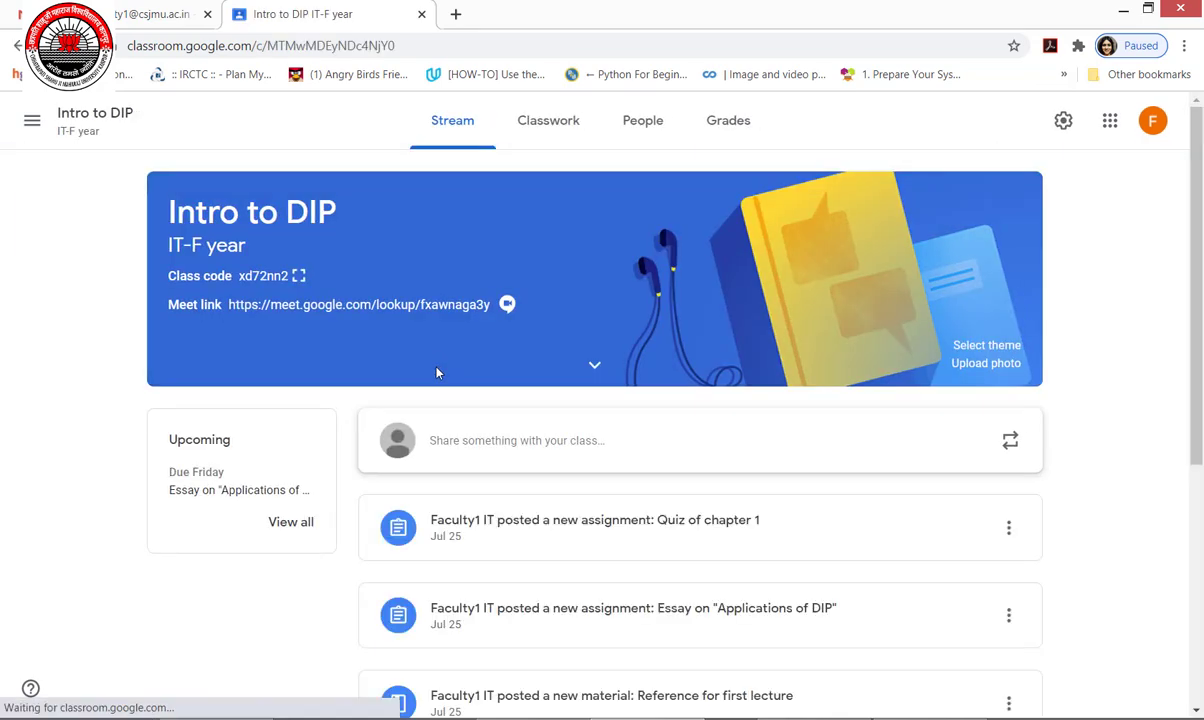
Step: Open the class's Google Calendar and create an event titled "DIP Class" on Jul 27, 2020 from 12:00pm to 1:00pm
left_click(560, 126)
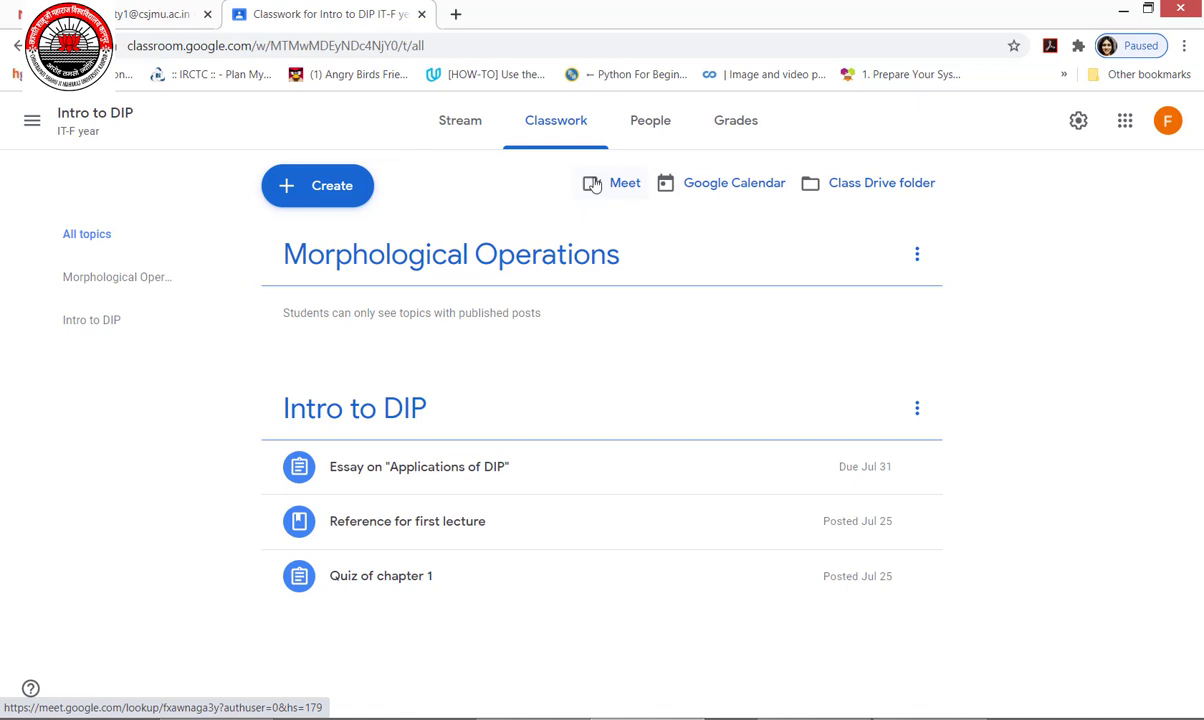
left_click(728, 186)
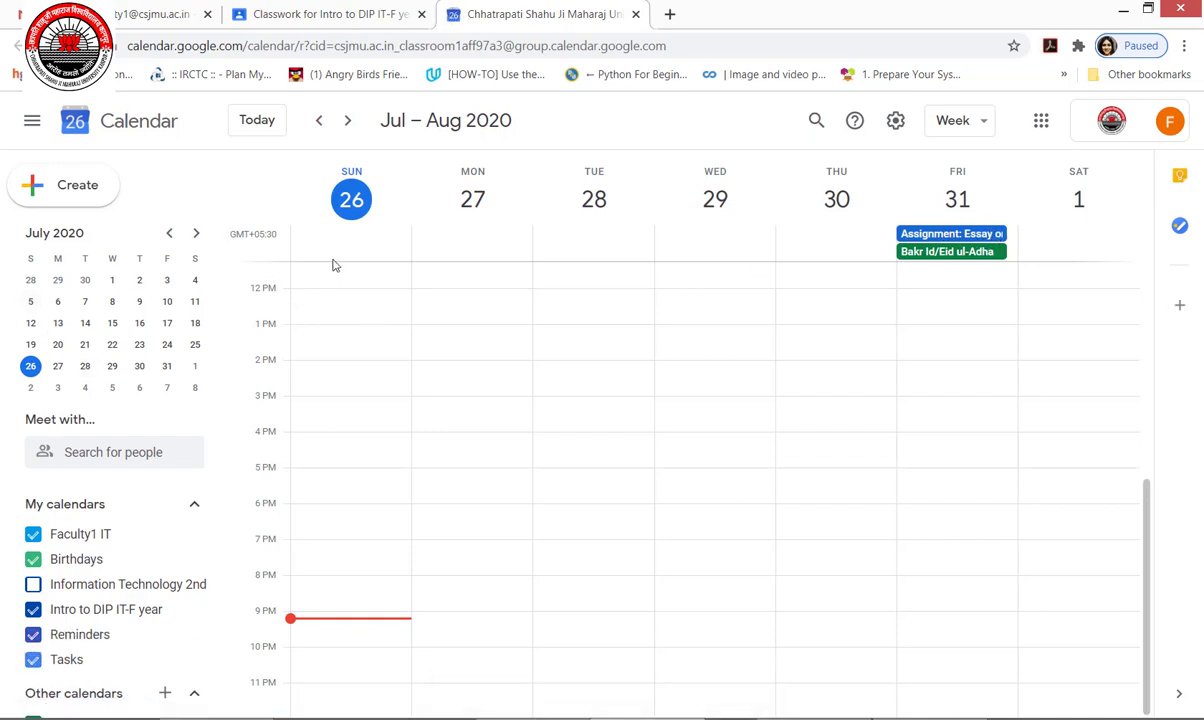
left_click(425, 307)
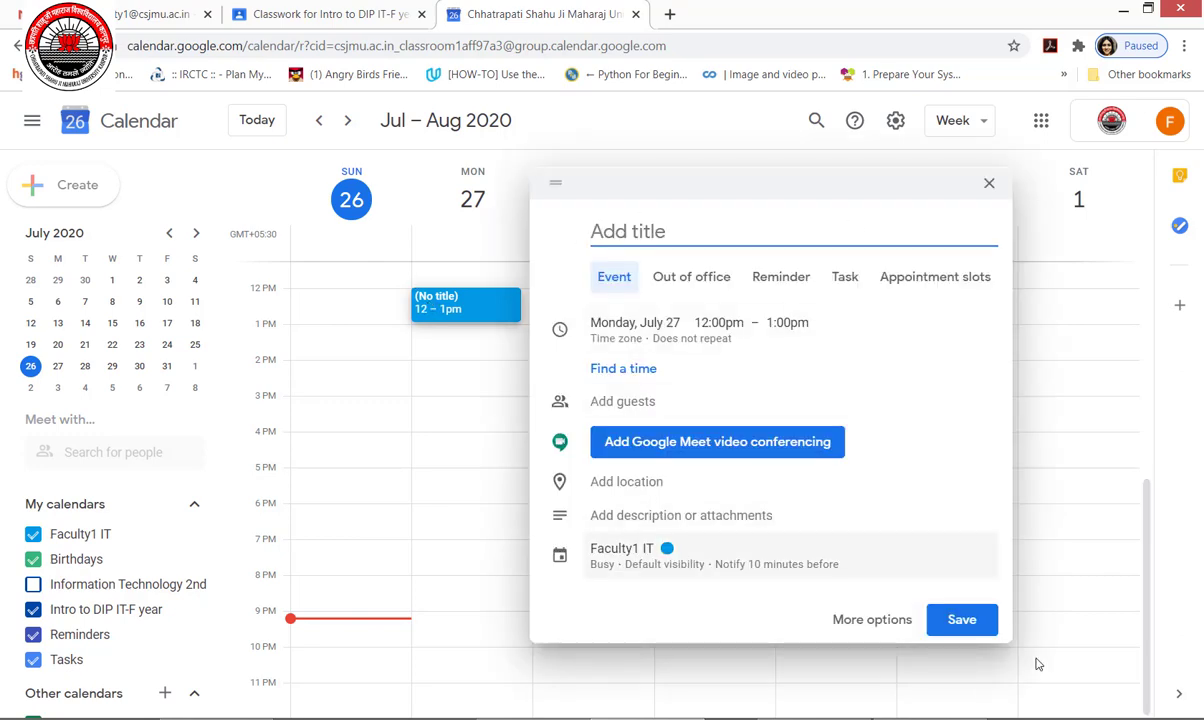
left_click(858, 622)
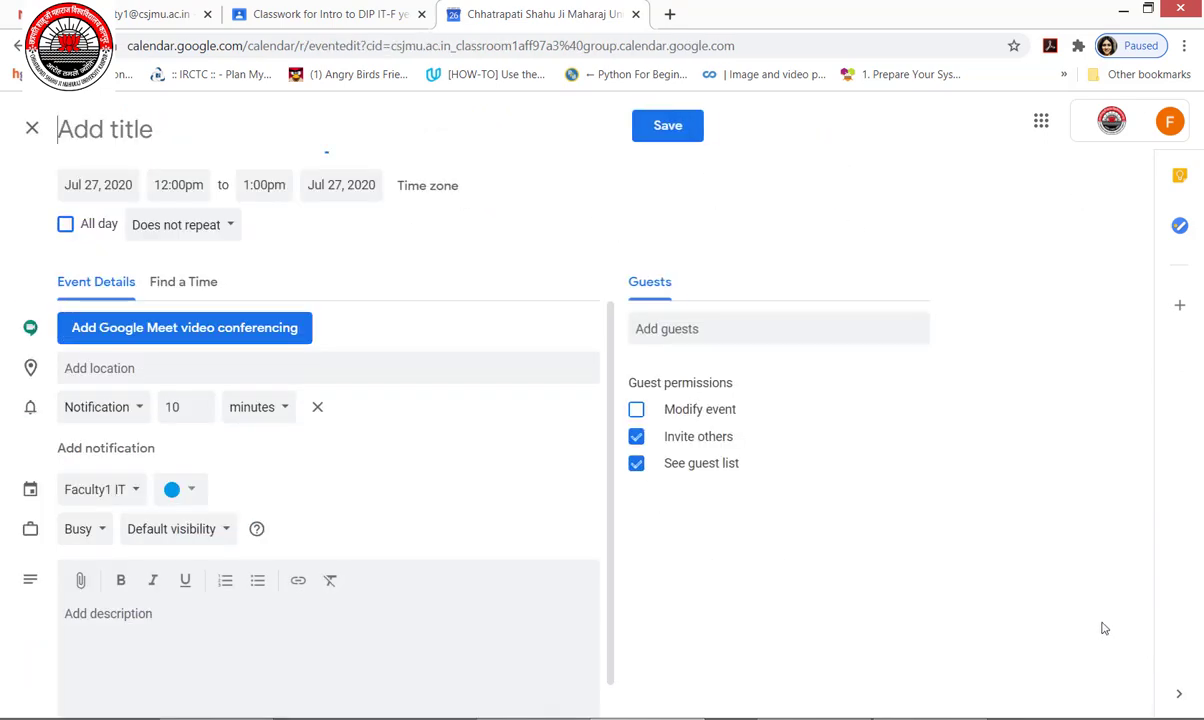
type("D")
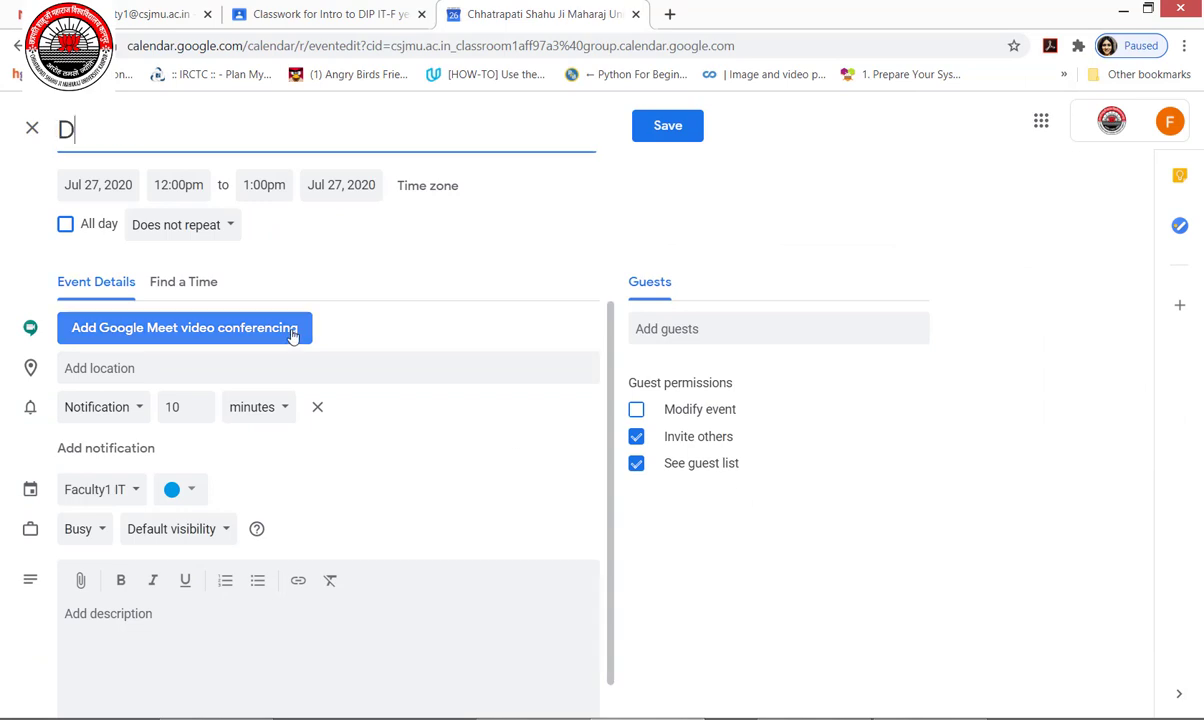
type("IP Class")
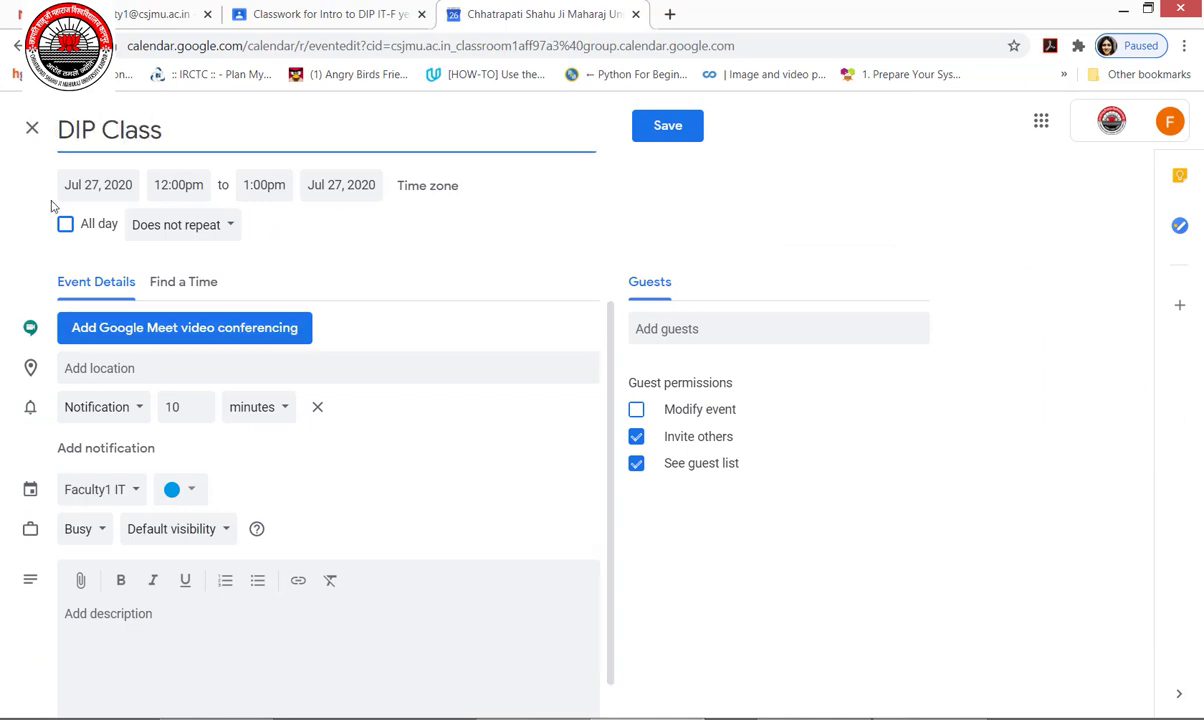
Step: Give the event a custom weekly recurrence on Monday, Wednesday and Friday
left_click(198, 228)
left_click(425, 233)
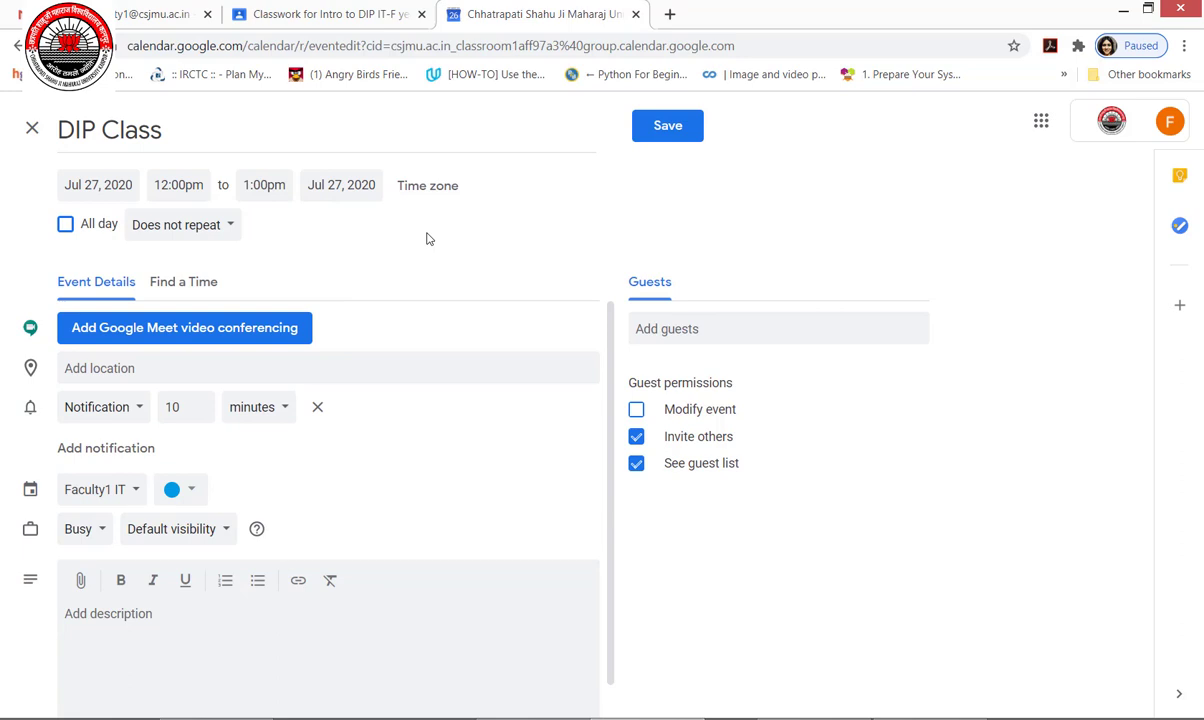
left_click(228, 229)
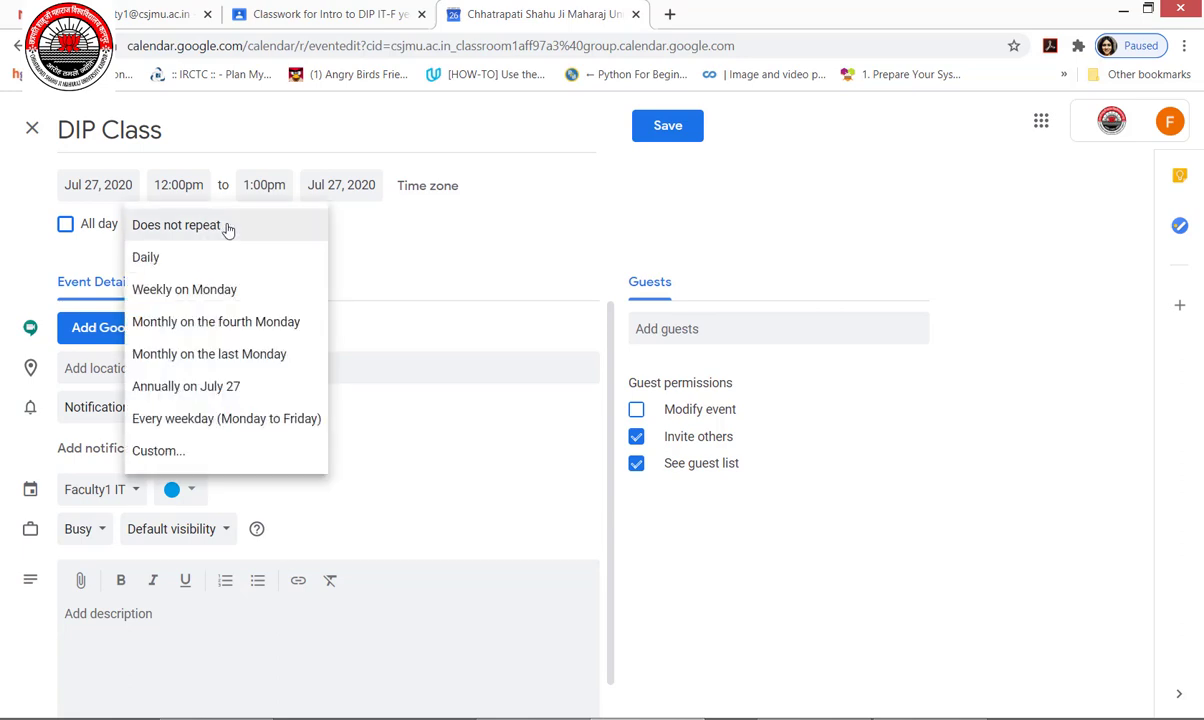
left_click(162, 452)
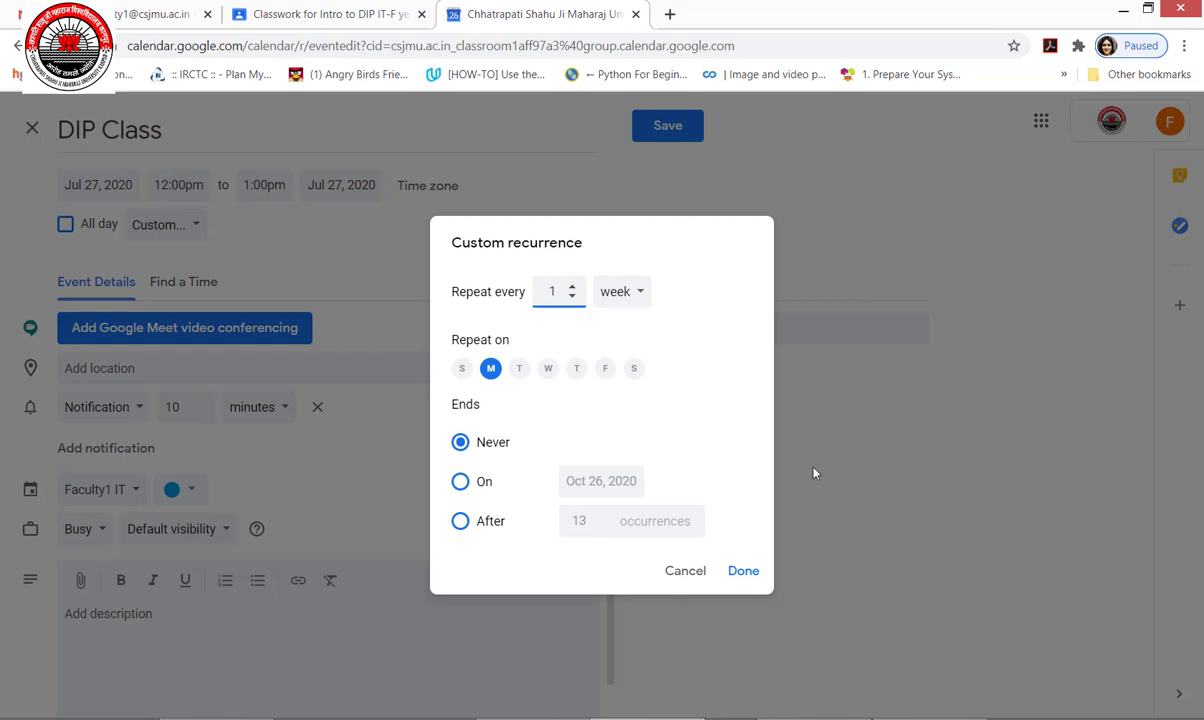
left_click(548, 369)
left_click(605, 369)
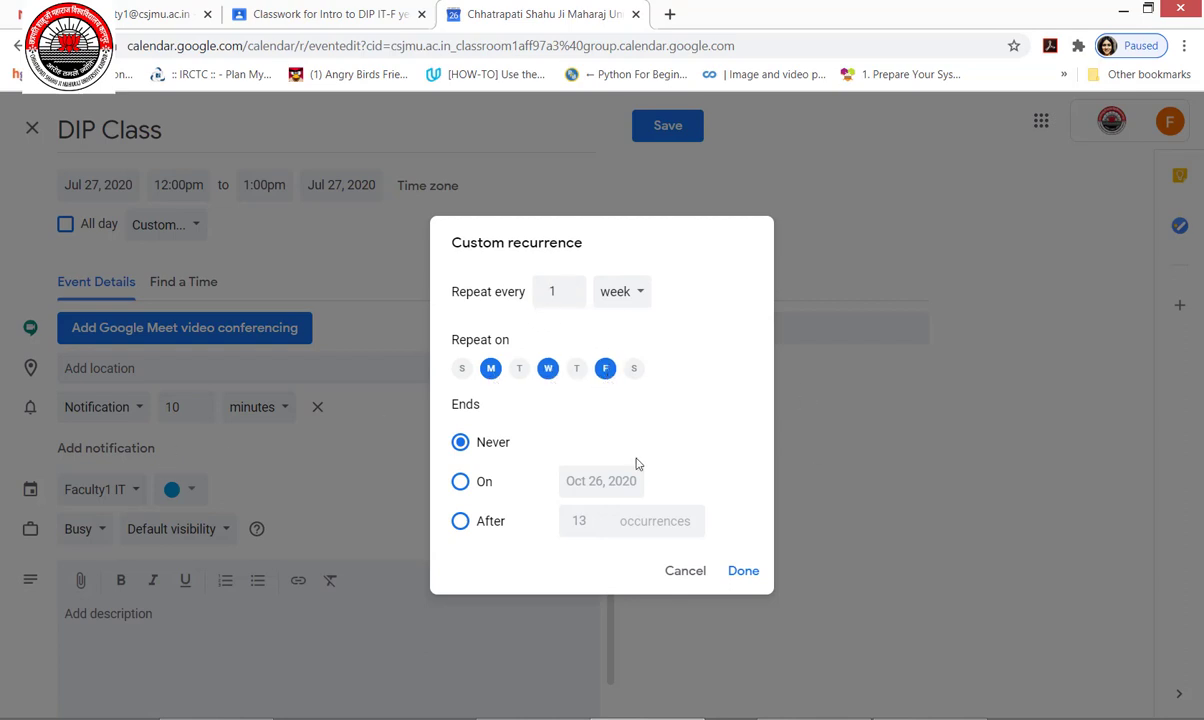
Step: Set the recurrence to end on Nov 30, 2020 and apply it to the event
left_click(461, 484)
left_click(601, 481)
left_click(788, 519)
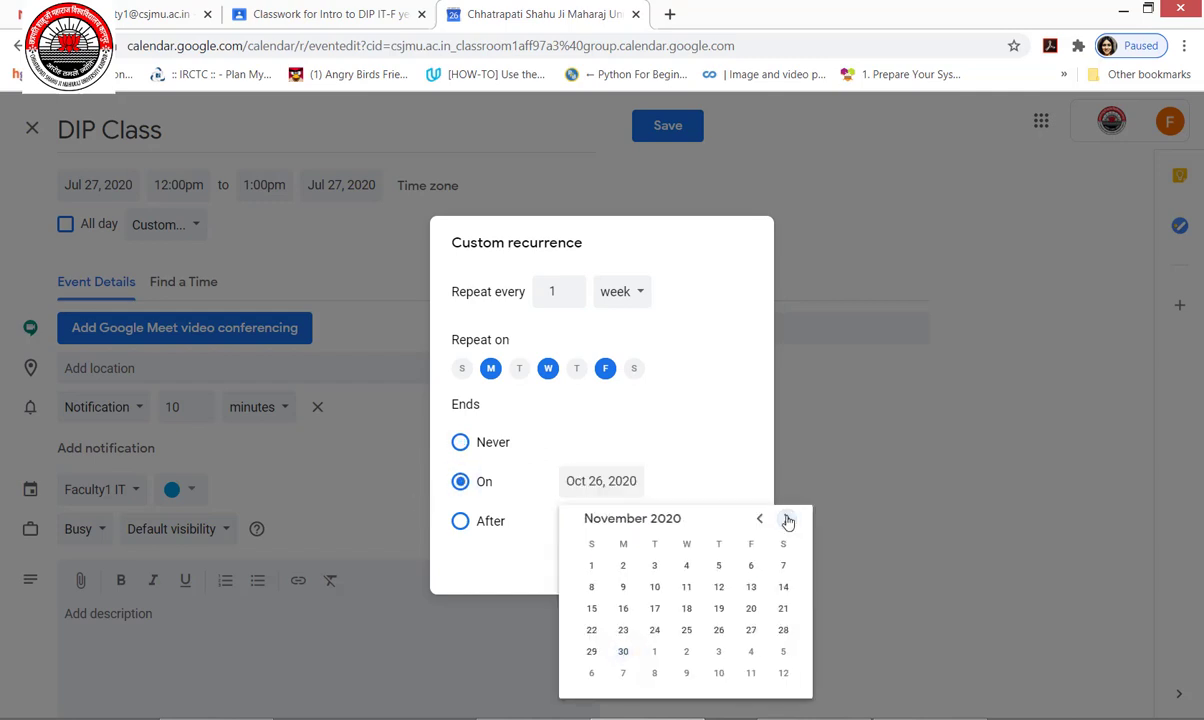
left_click(623, 651)
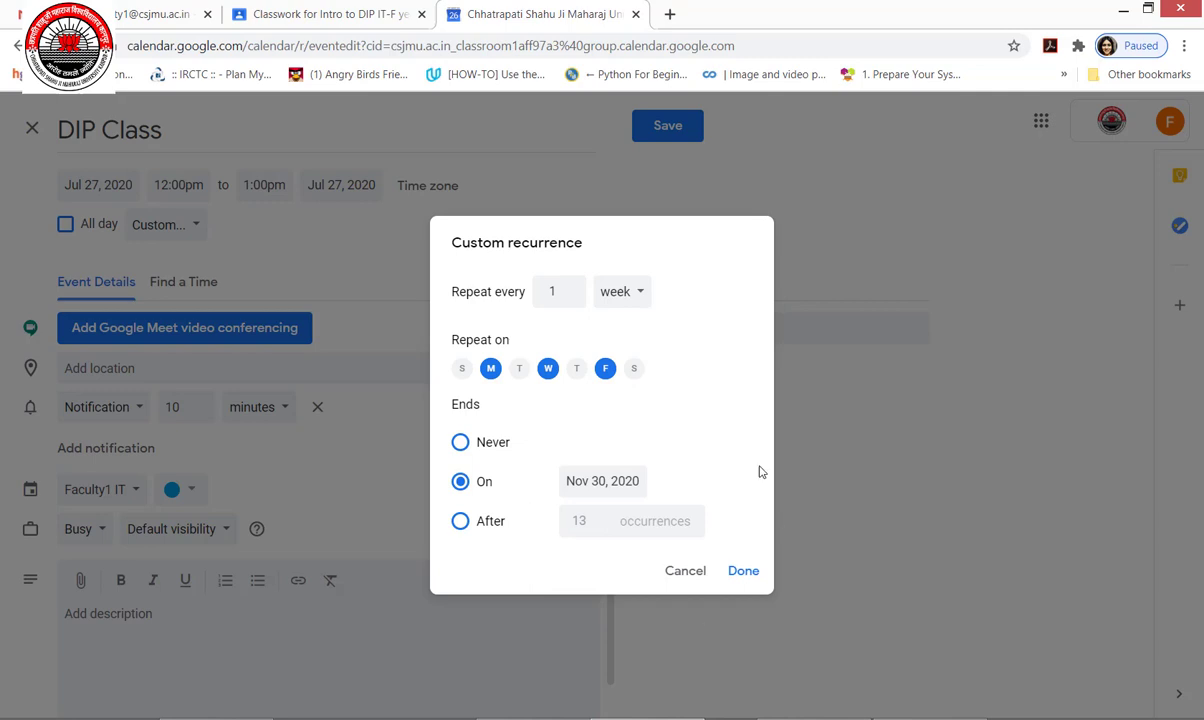
left_click(745, 578)
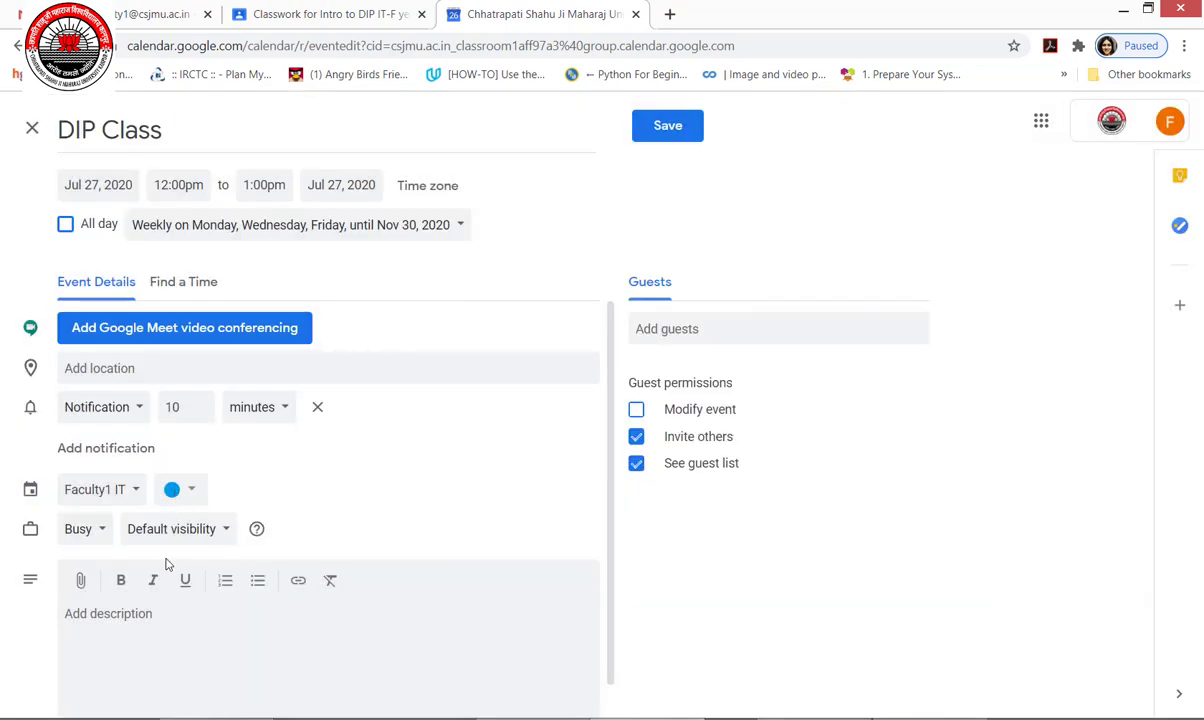
Step: Remove the guests' permission to invite others and save the DIP Class event
left_click(75, 617)
left_click(637, 439)
left_click(682, 128)
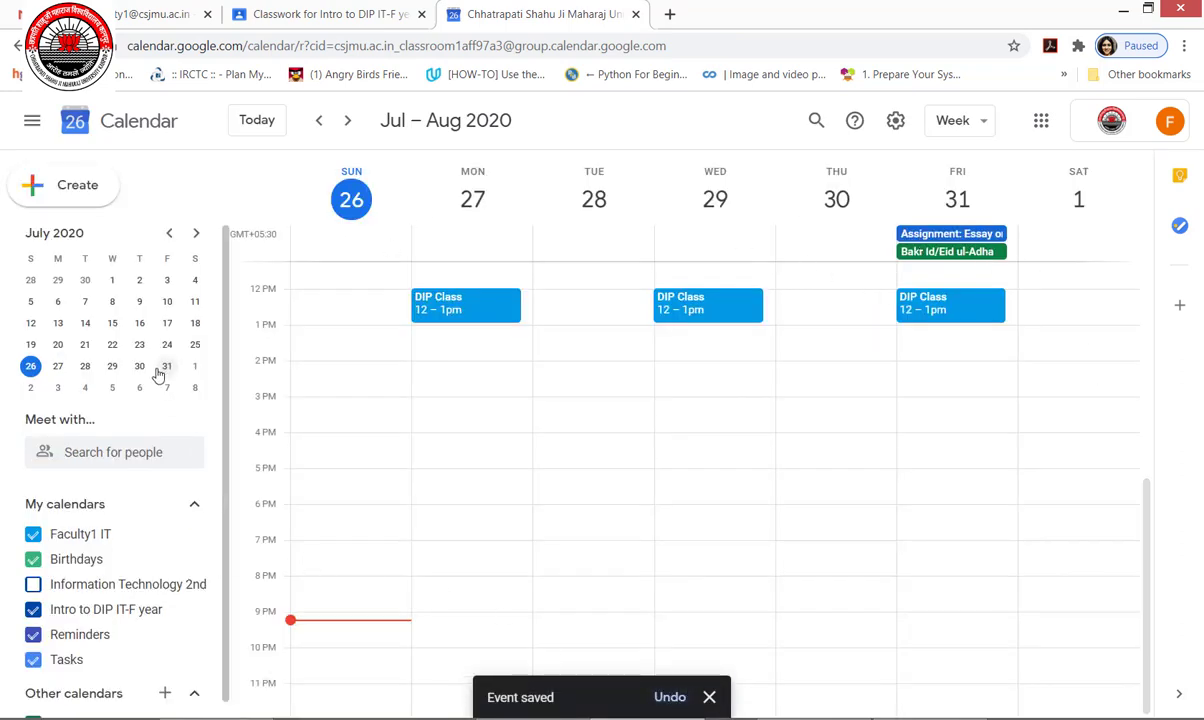
Step: Check the recurring DIP Class sessions in sample weeks of August, October and December 2020, returning to the current week
left_click(196, 233)
left_click(138, 303)
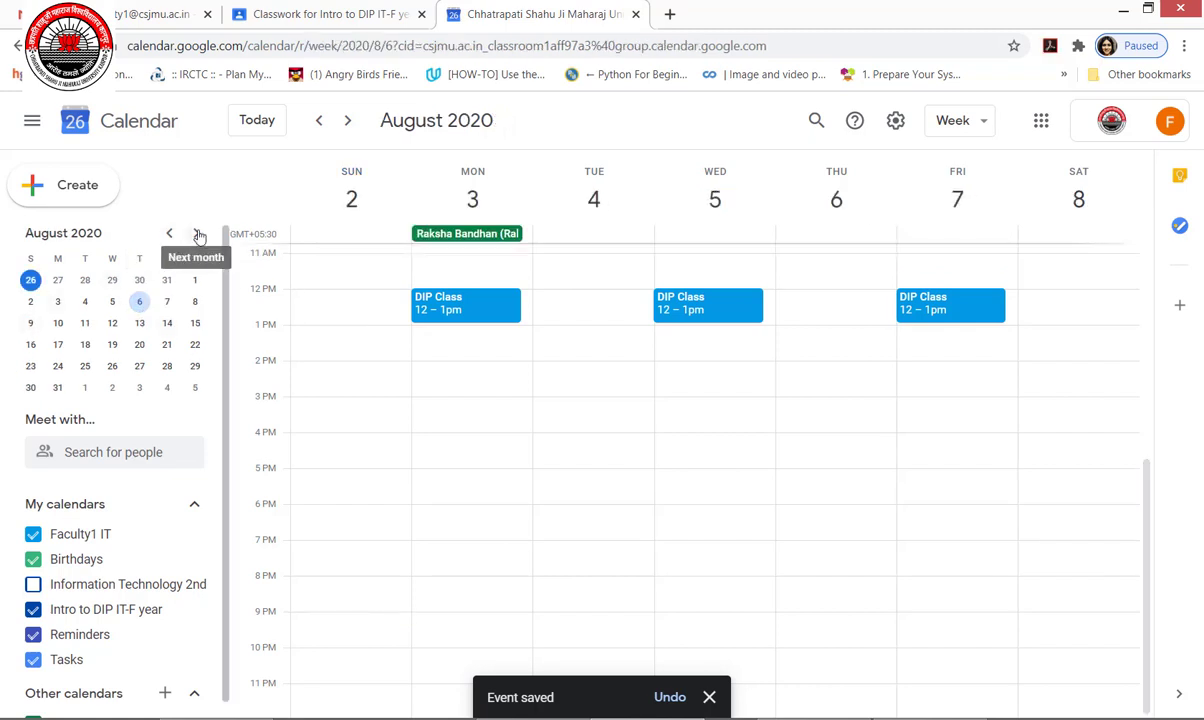
left_click(196, 233)
left_click(196, 233)
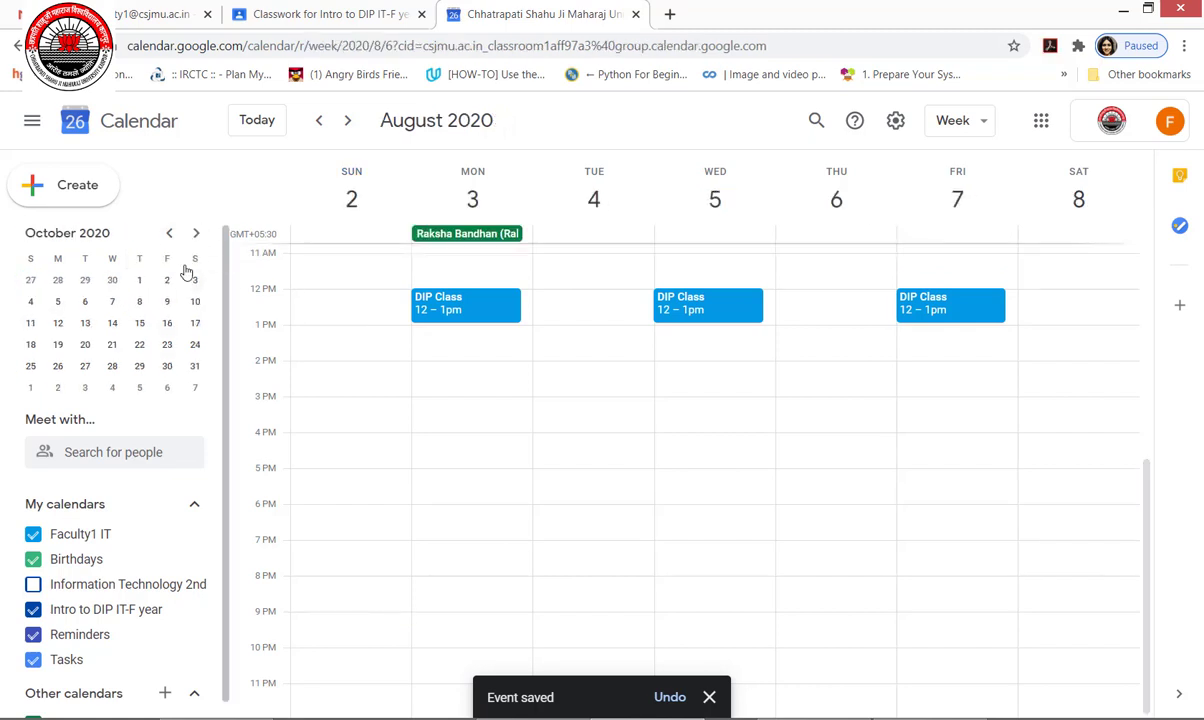
left_click(112, 322)
left_click(198, 236)
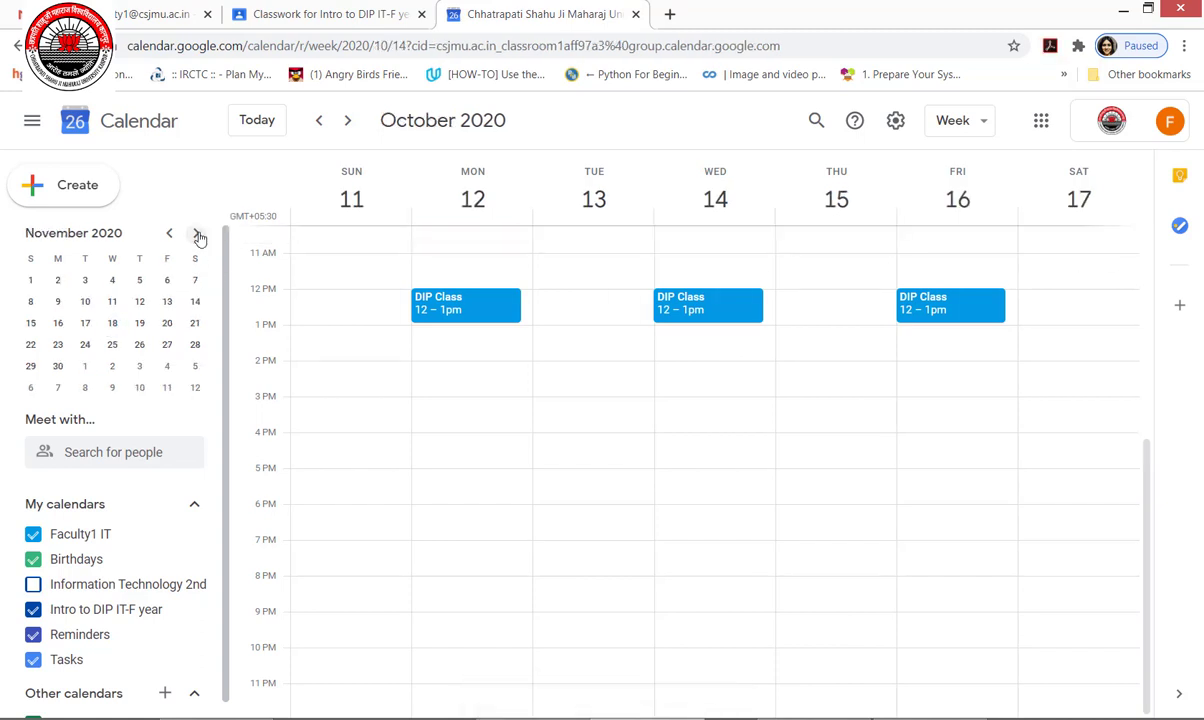
left_click(198, 235)
left_click(112, 301)
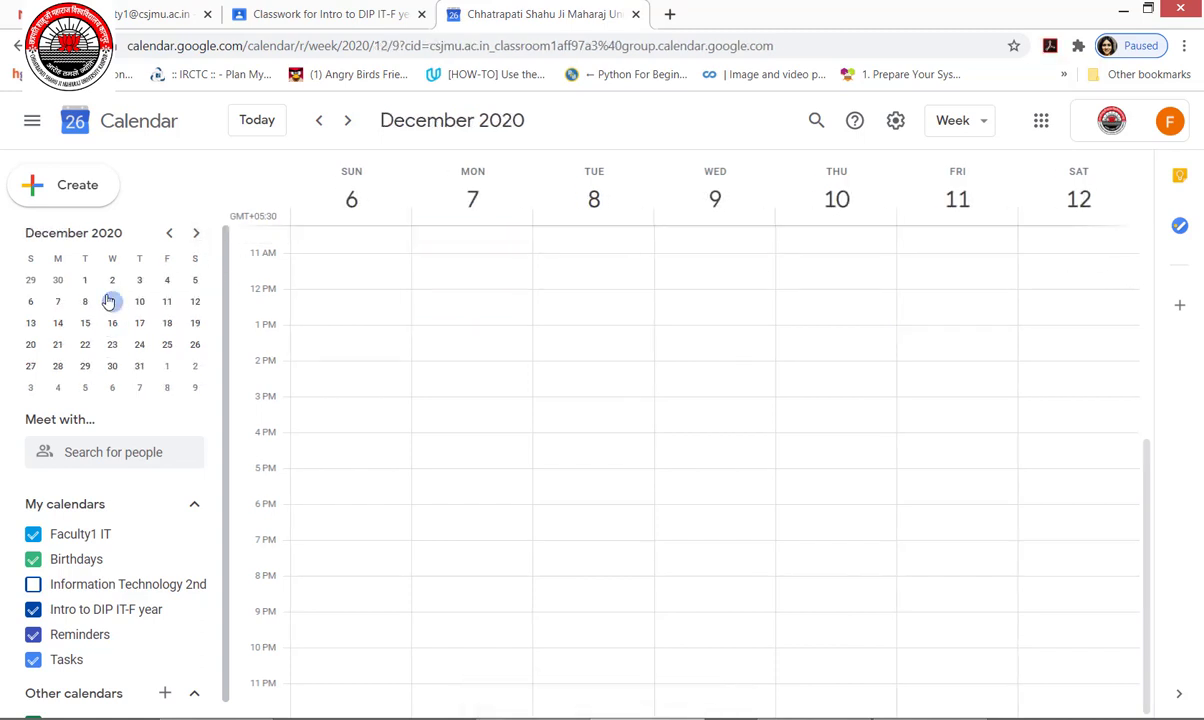
left_click(167, 236)
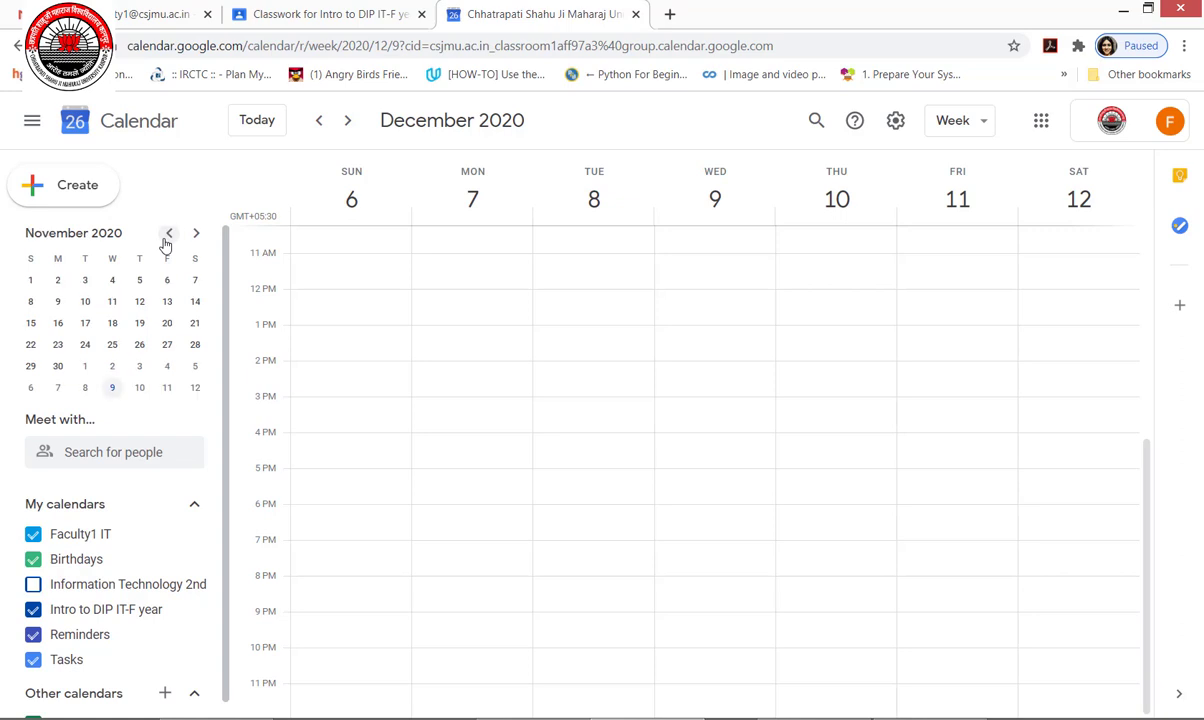
left_click(250, 122)
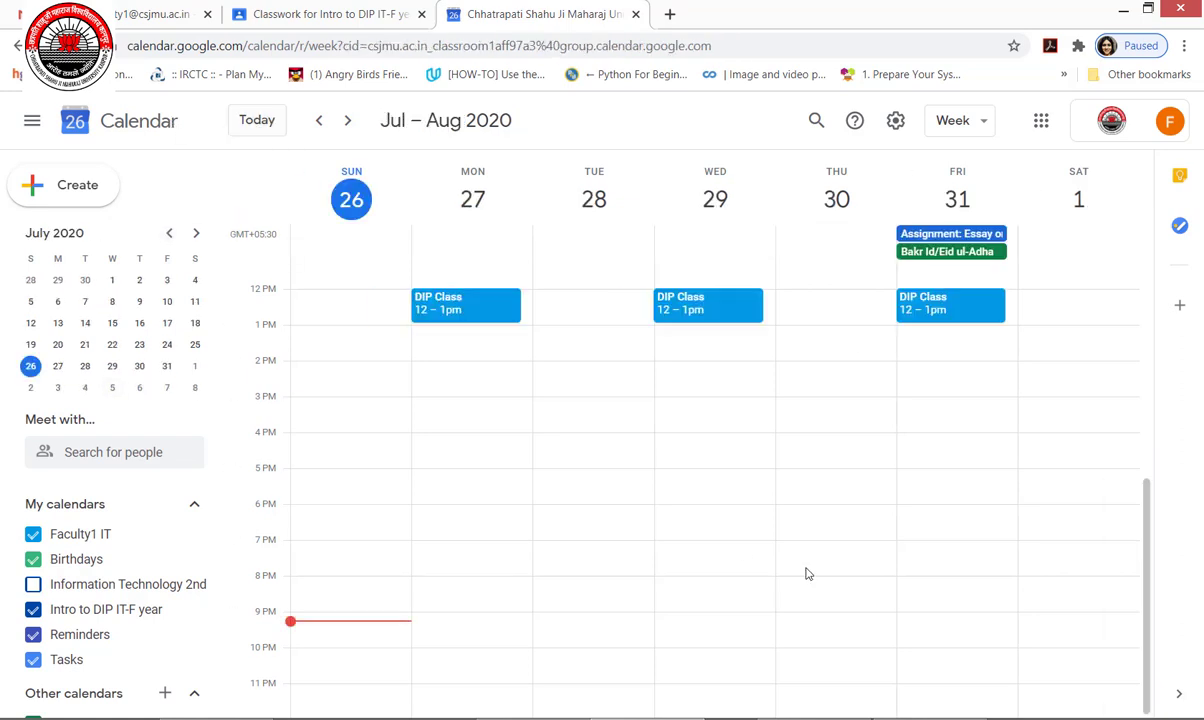
Step: Review the Monday DIP Class event's notification time in its edit view and leave without changes
scroll(38, 610, "down", 1)
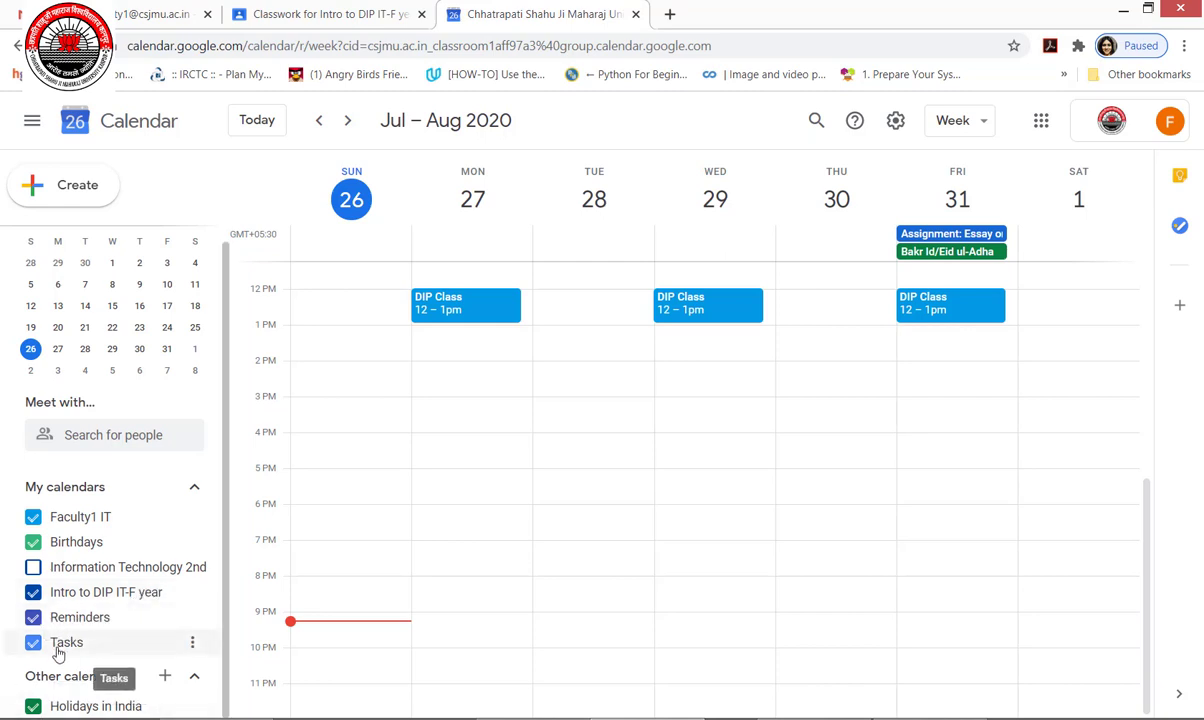
left_click(453, 312)
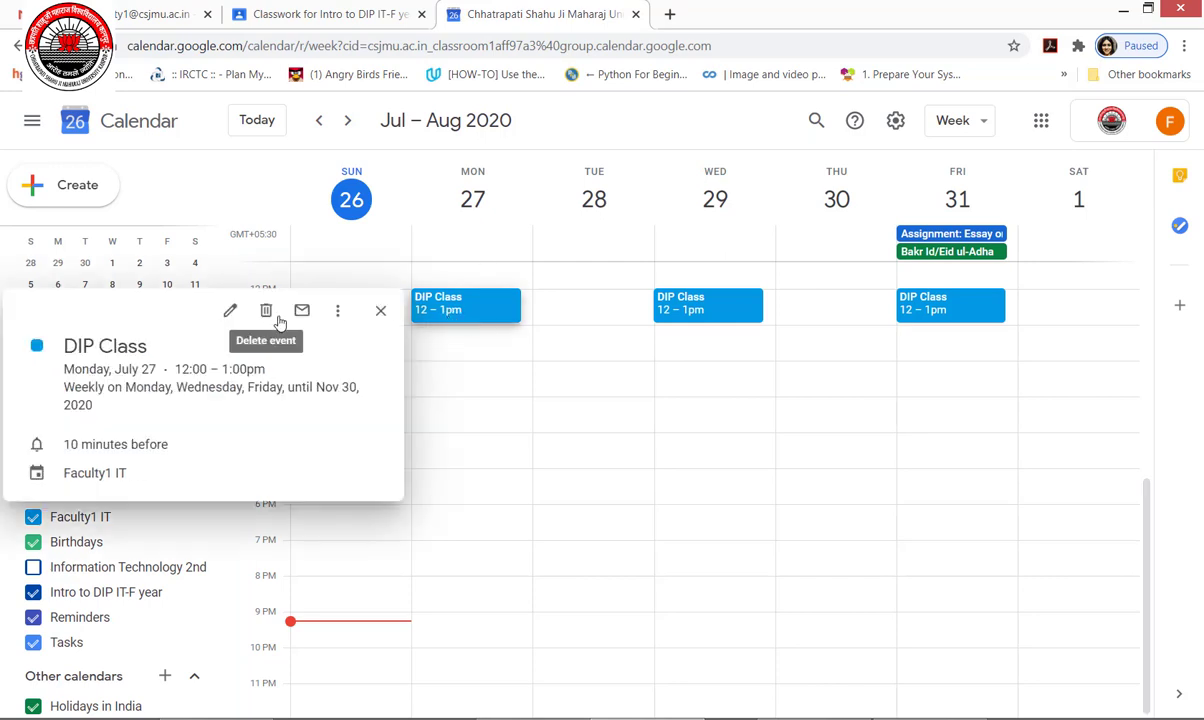
left_click(230, 310)
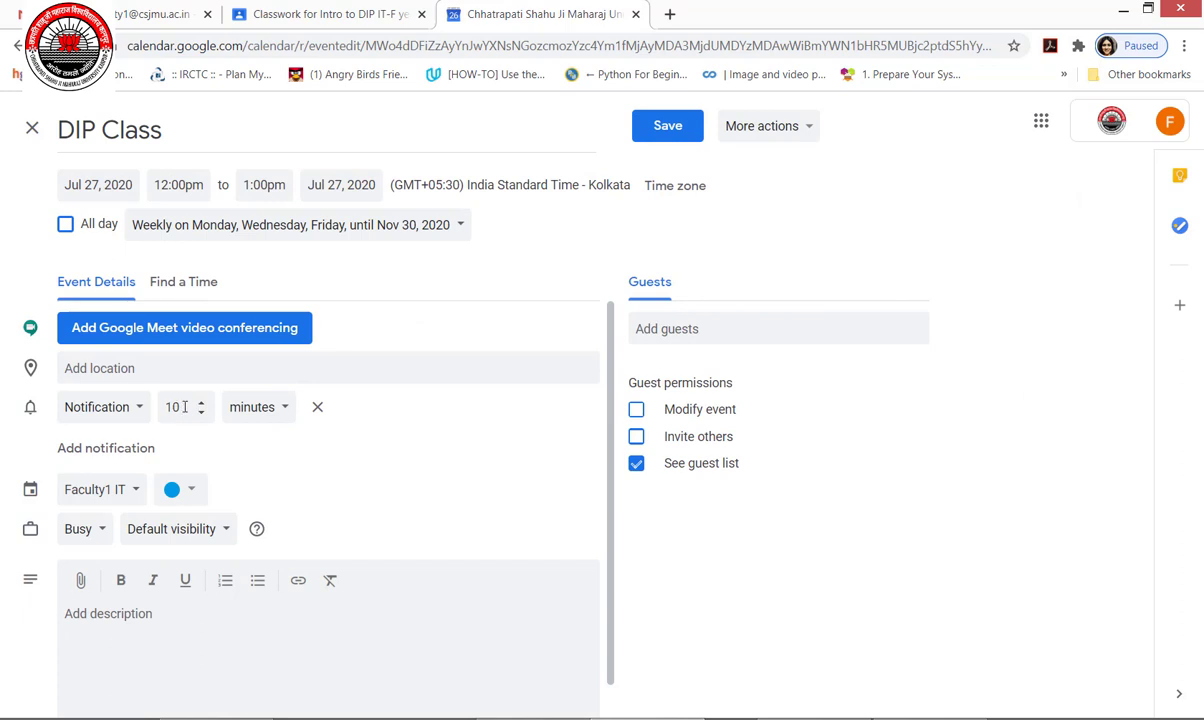
left_click_drag(184, 407, 166, 407)
left_click(32, 128)
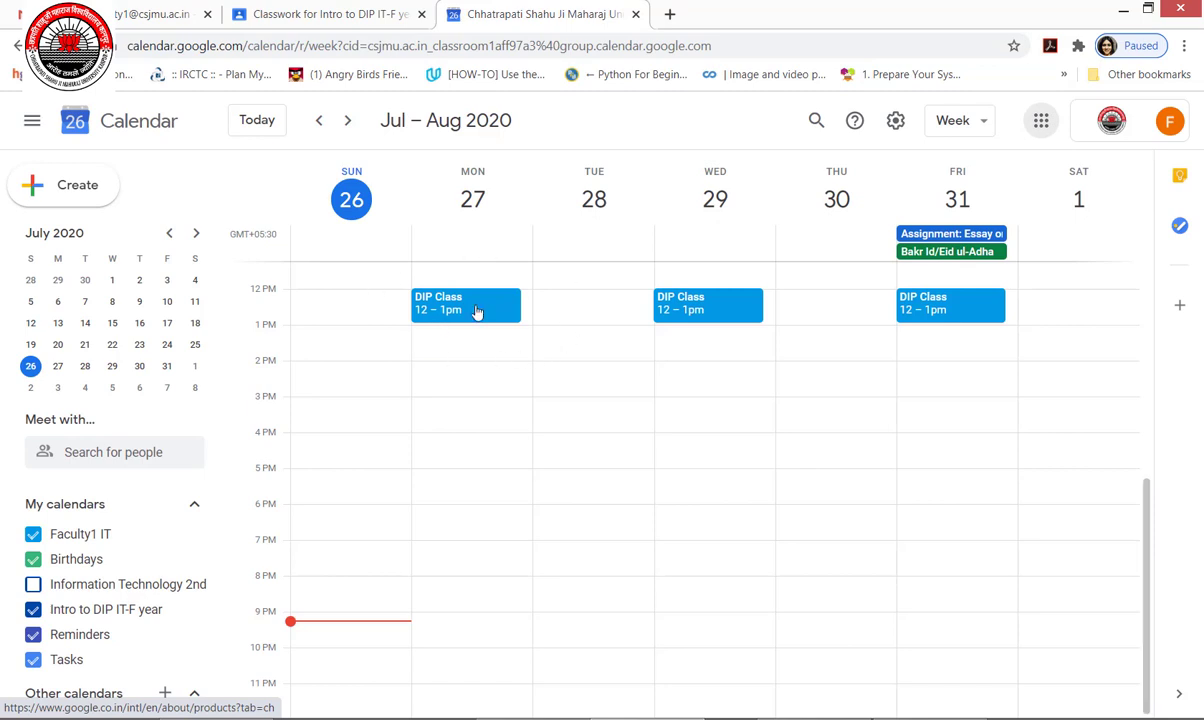
Step: Copy the publishing link for the Monday, July 27 instance of DIP Class and return to the Google Classroom classwork page
left_click(477, 312)
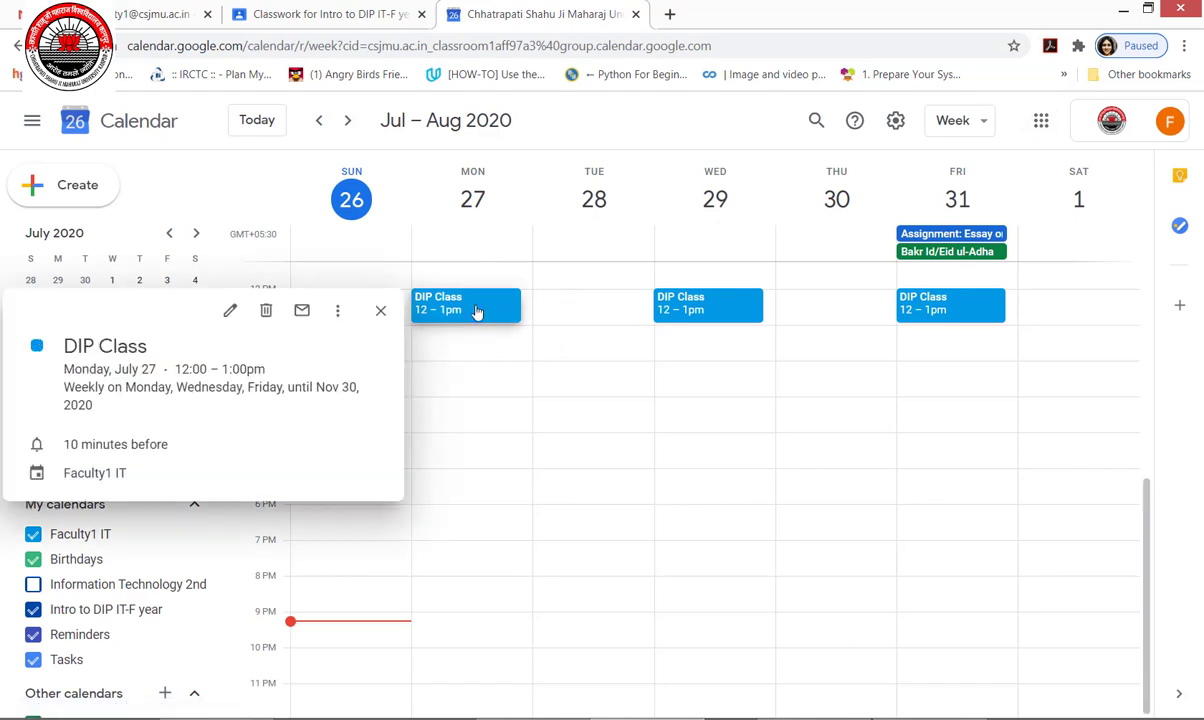
left_click(337, 310)
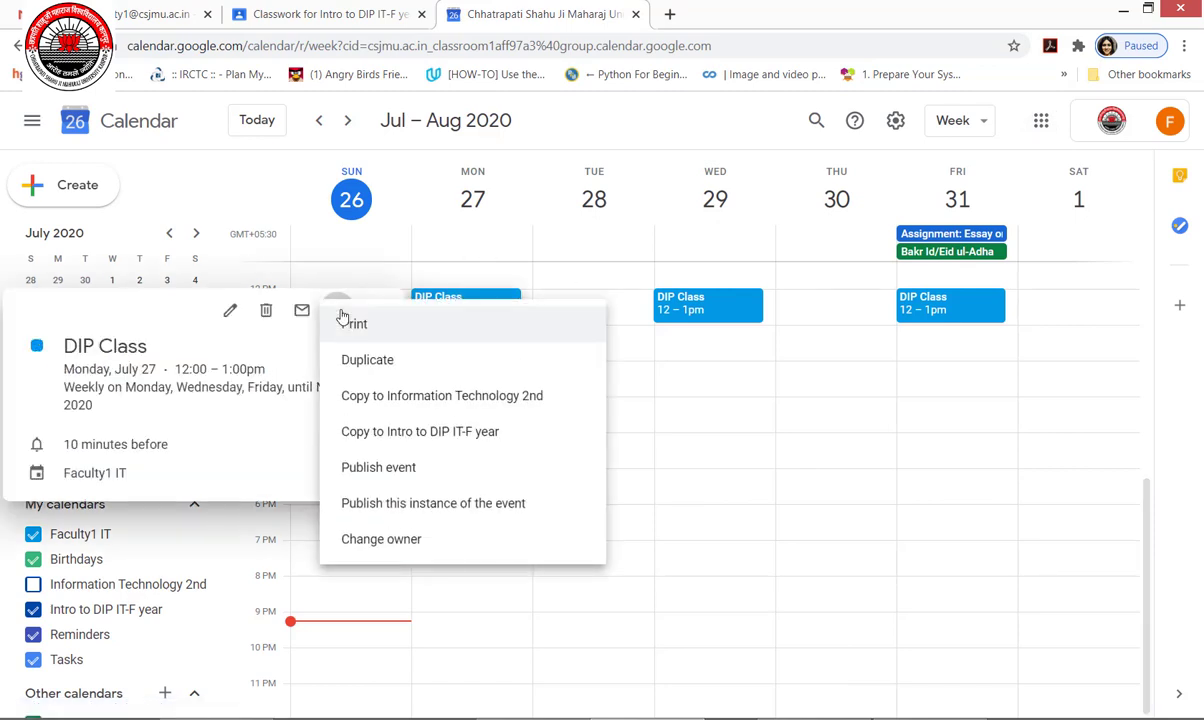
left_click(398, 510)
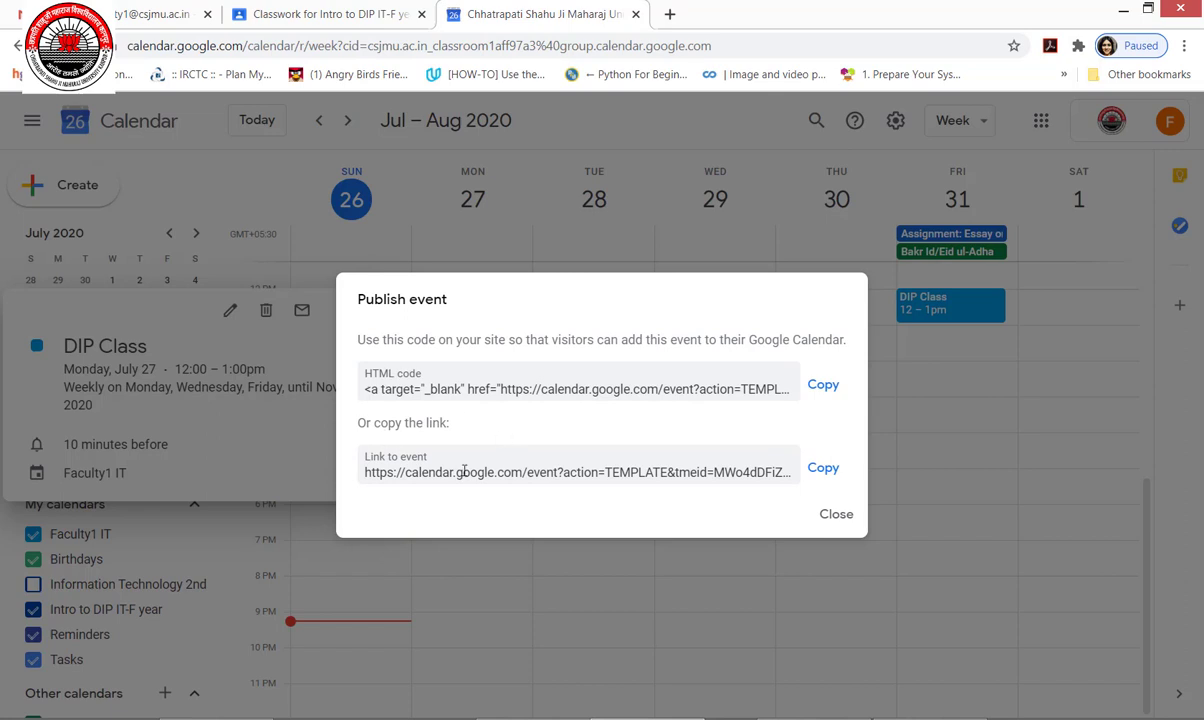
left_click(826, 470)
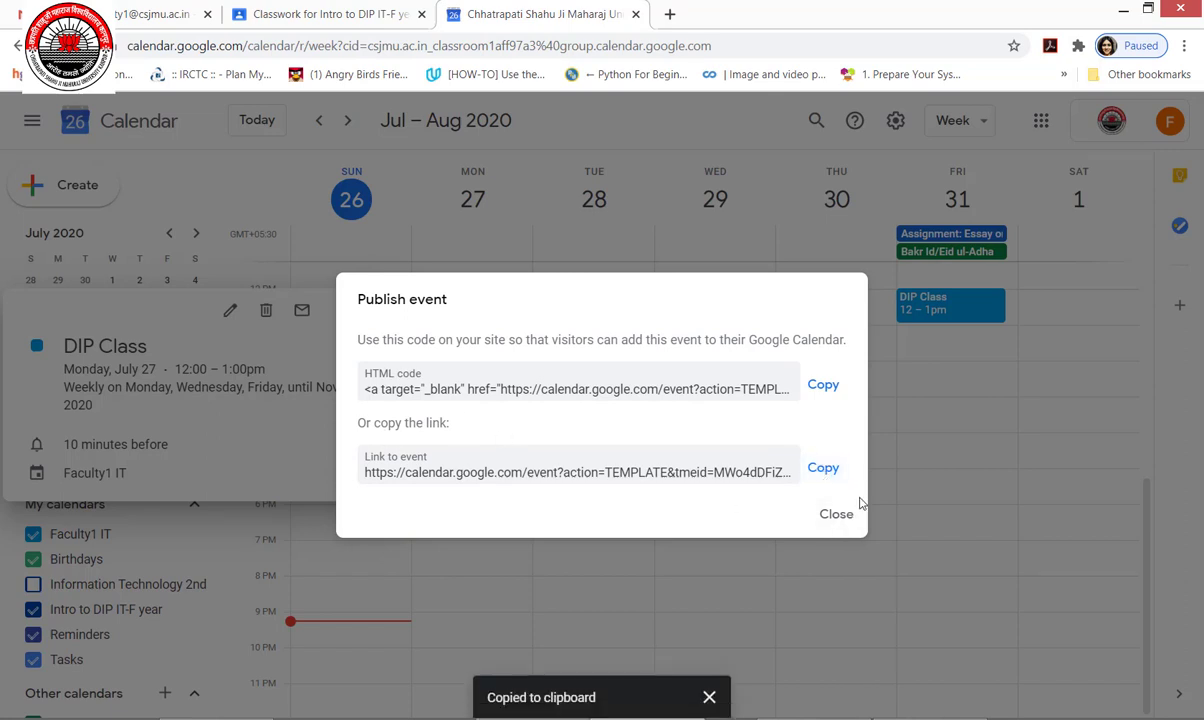
left_click(305, 12)
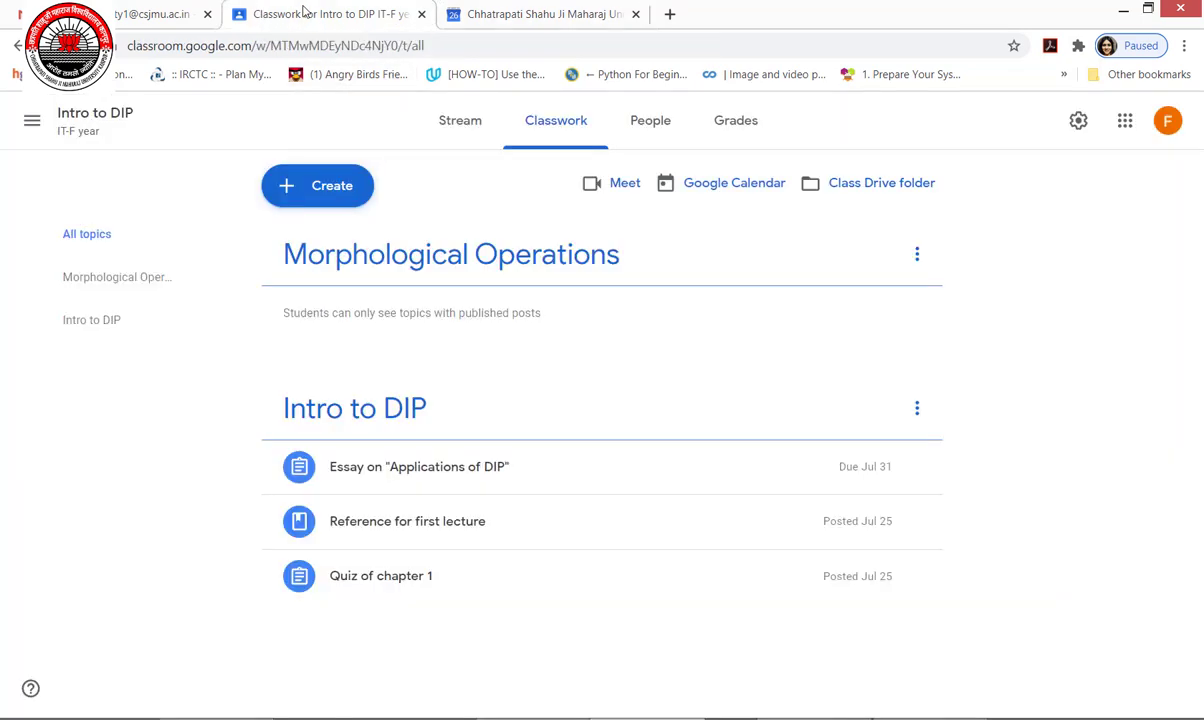
Step: Post the copied DIP Class calendar event link to all students in the Intro to DIP class stream
left_click(461, 124)
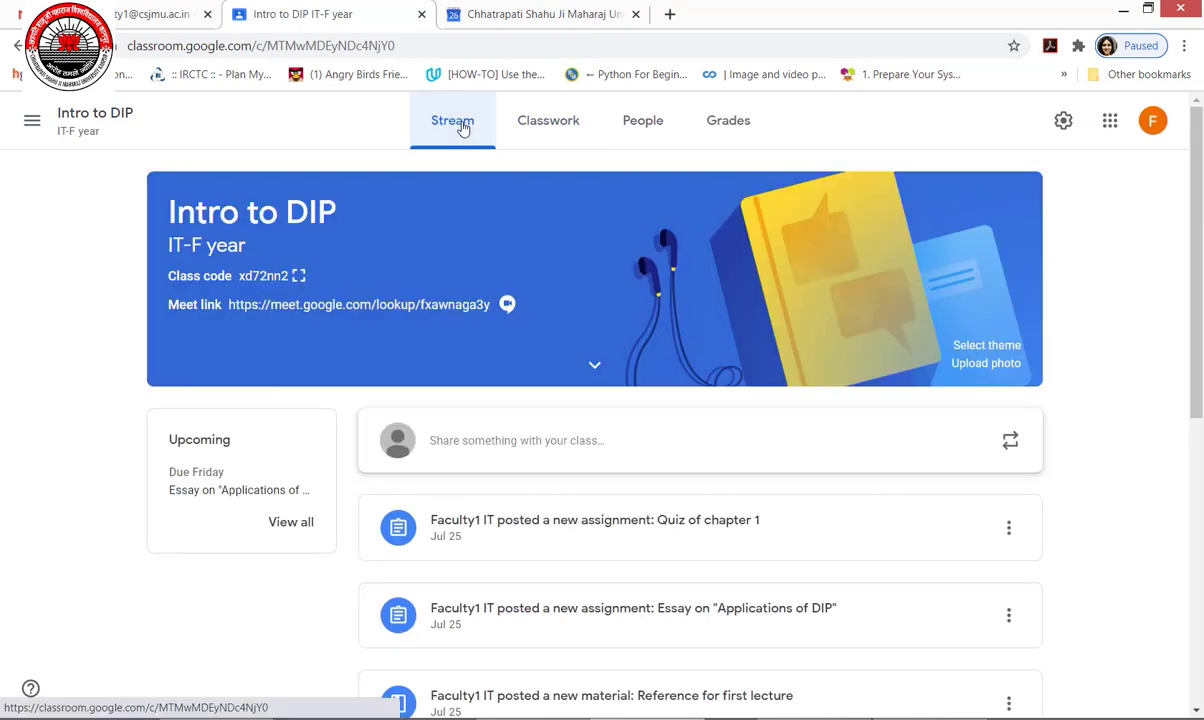
left_click(465, 453)
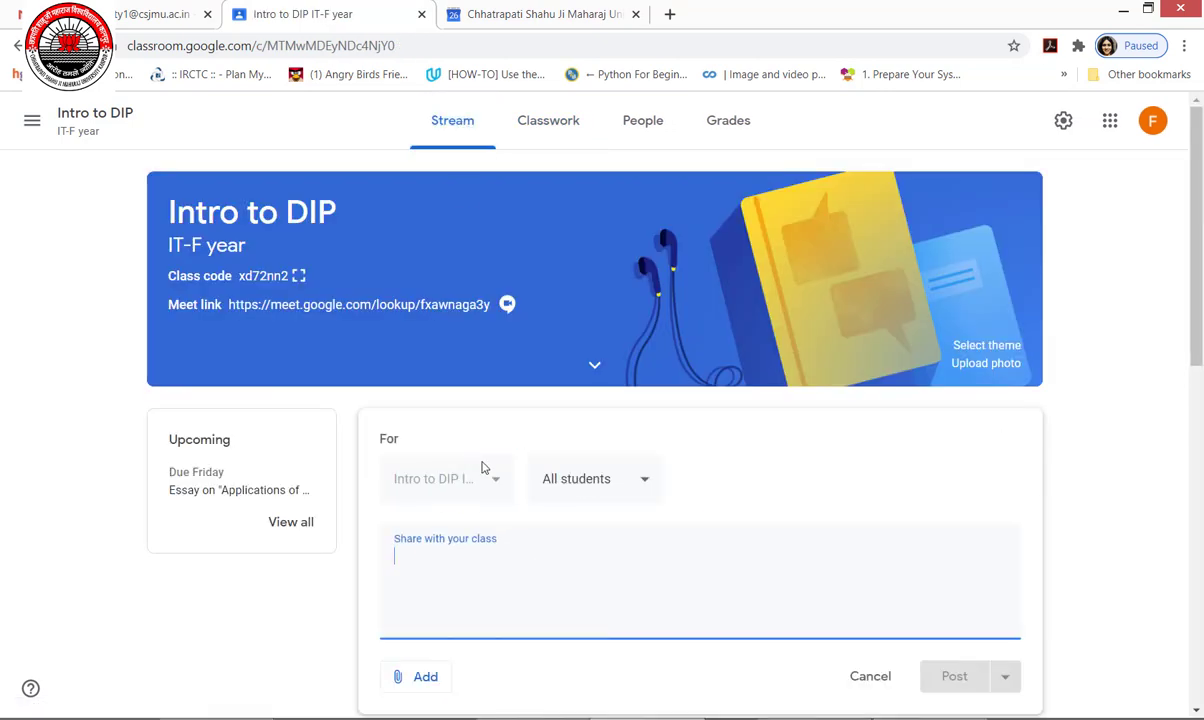
left_click(482, 467)
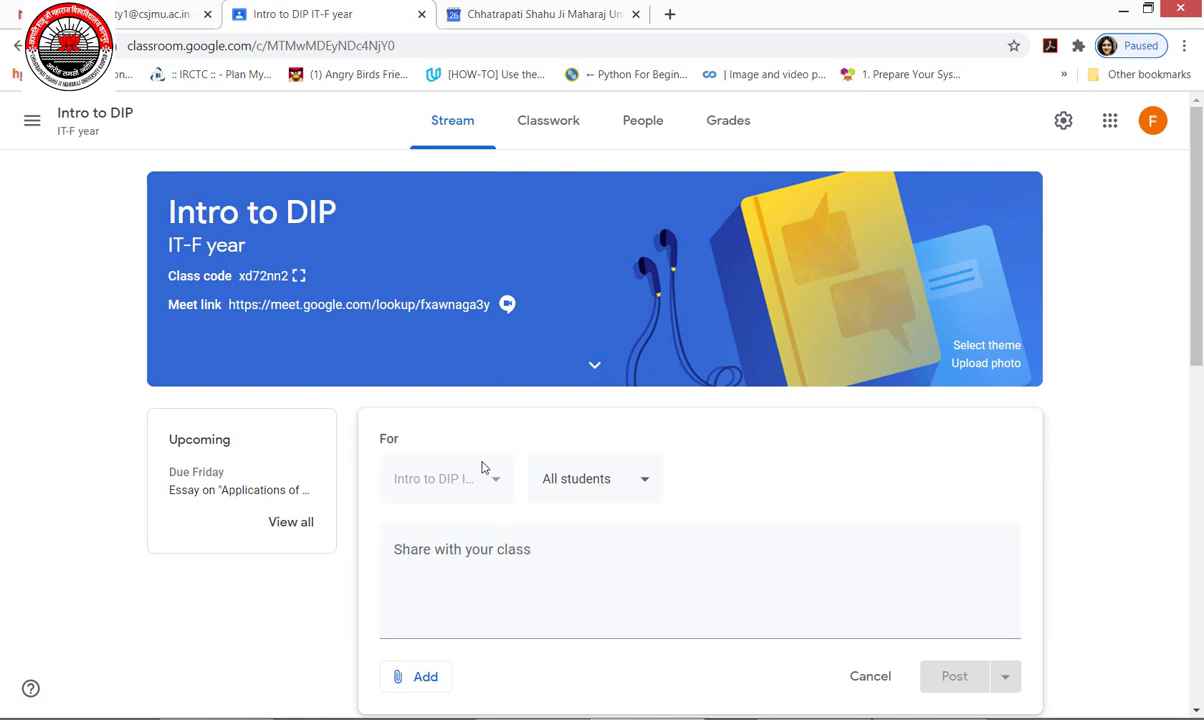
left_click(479, 606)
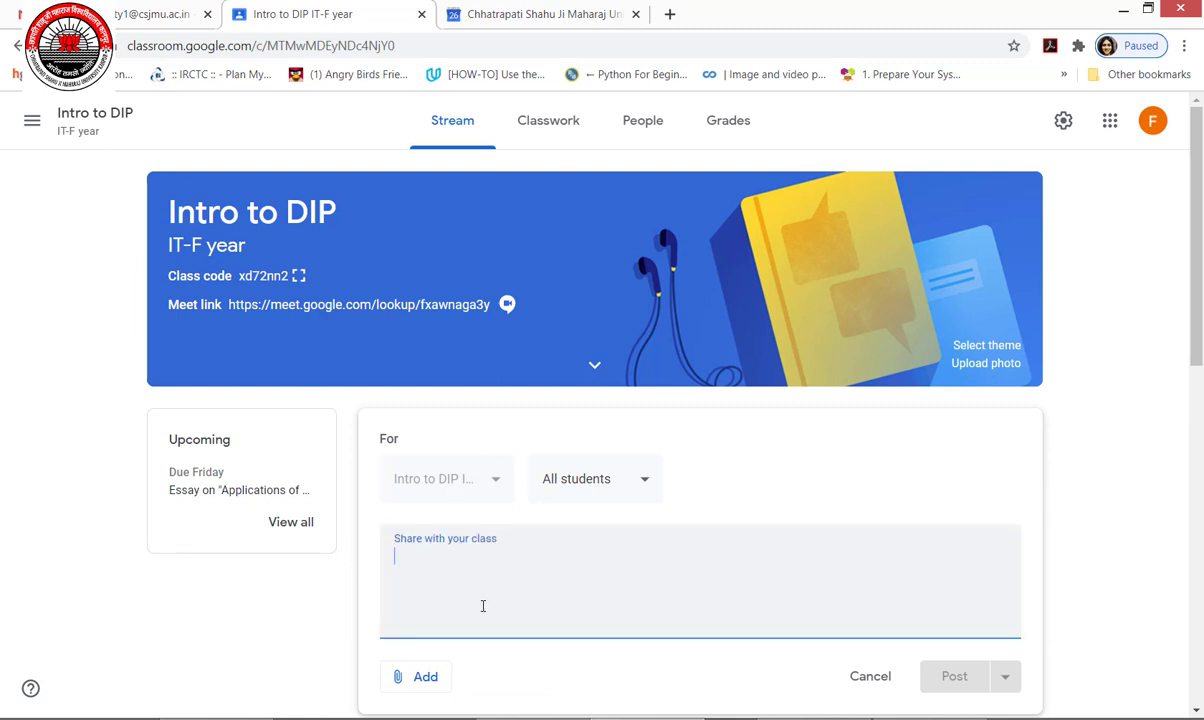
key("ctrl+v")
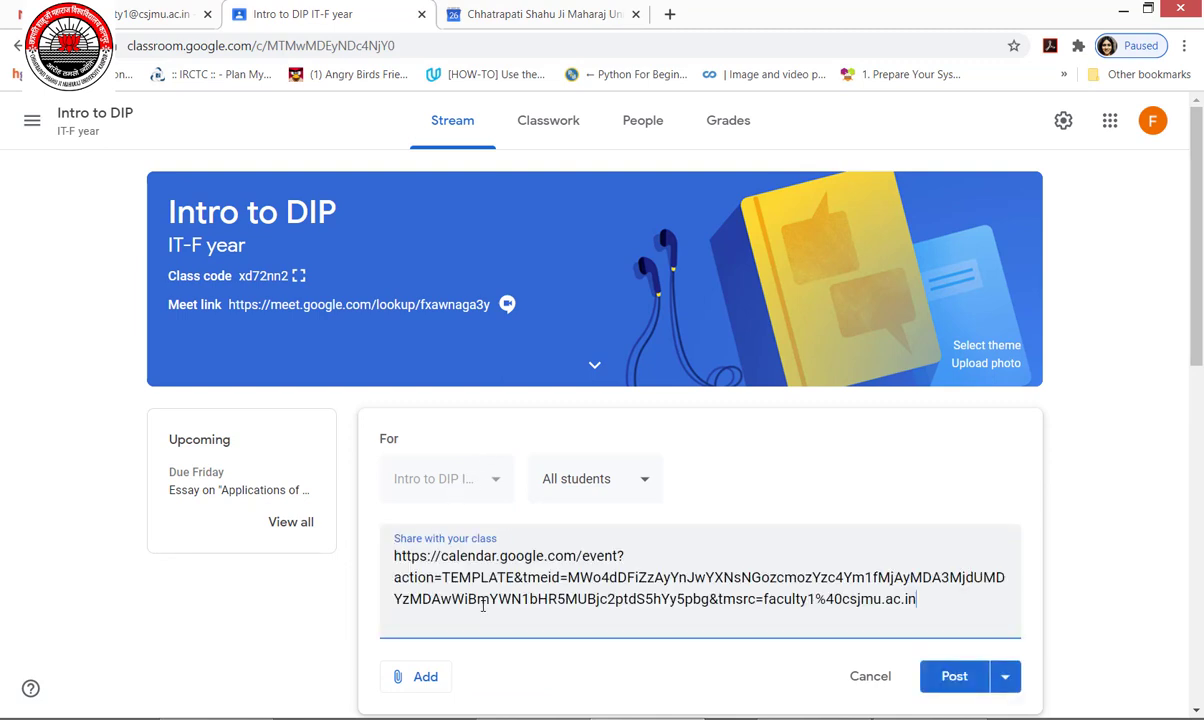
left_click(945, 678)
Step: Switch to Google Calendar, close the Monday DIP Class event details and return to the Google Classroom stream
key("ctrl+Tab")
left_click(836, 511)
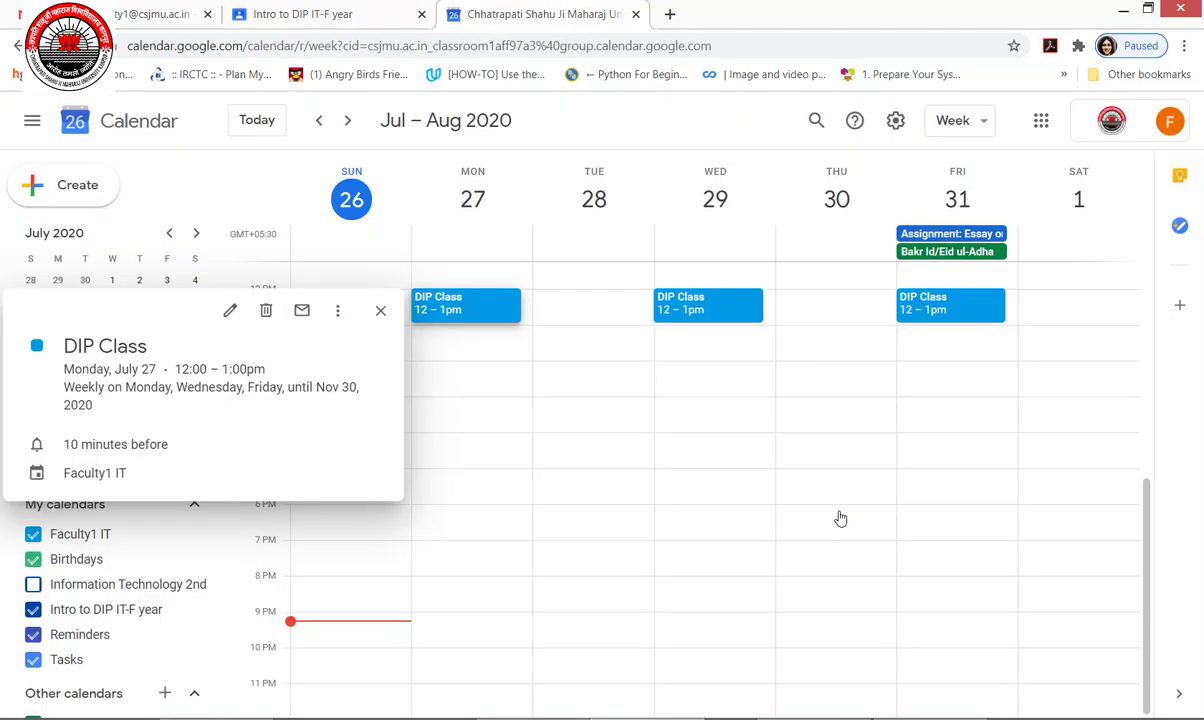
left_click(381, 312)
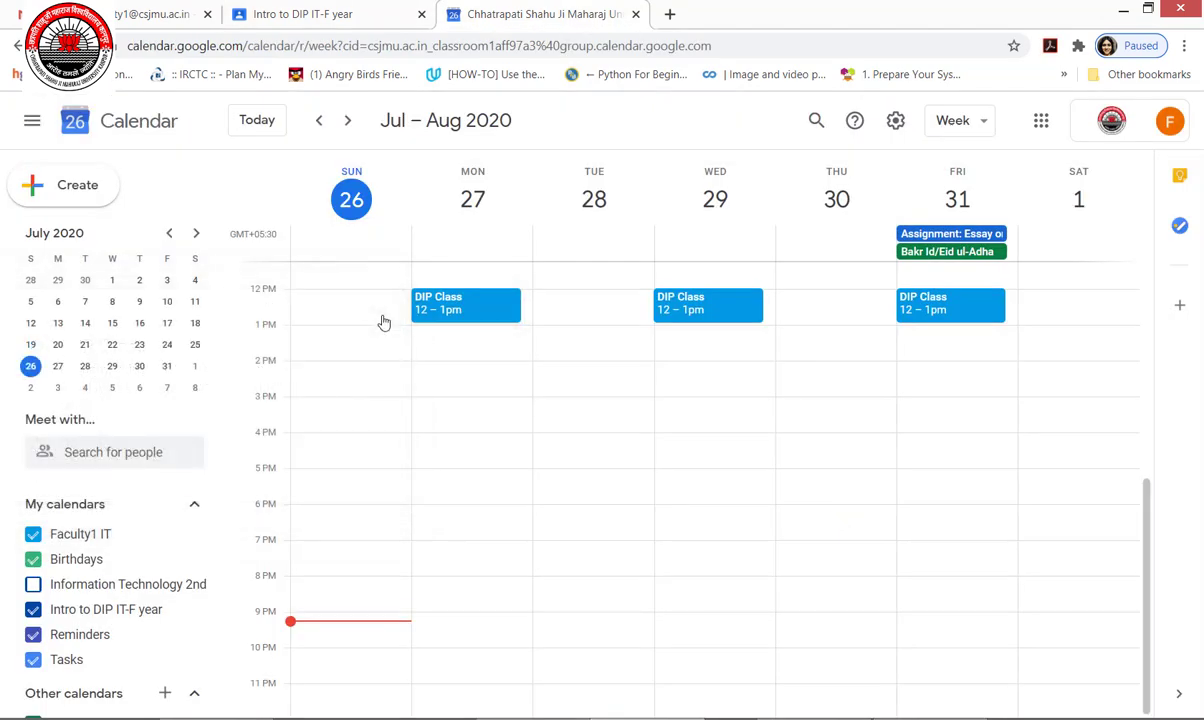
left_click(320, 16)
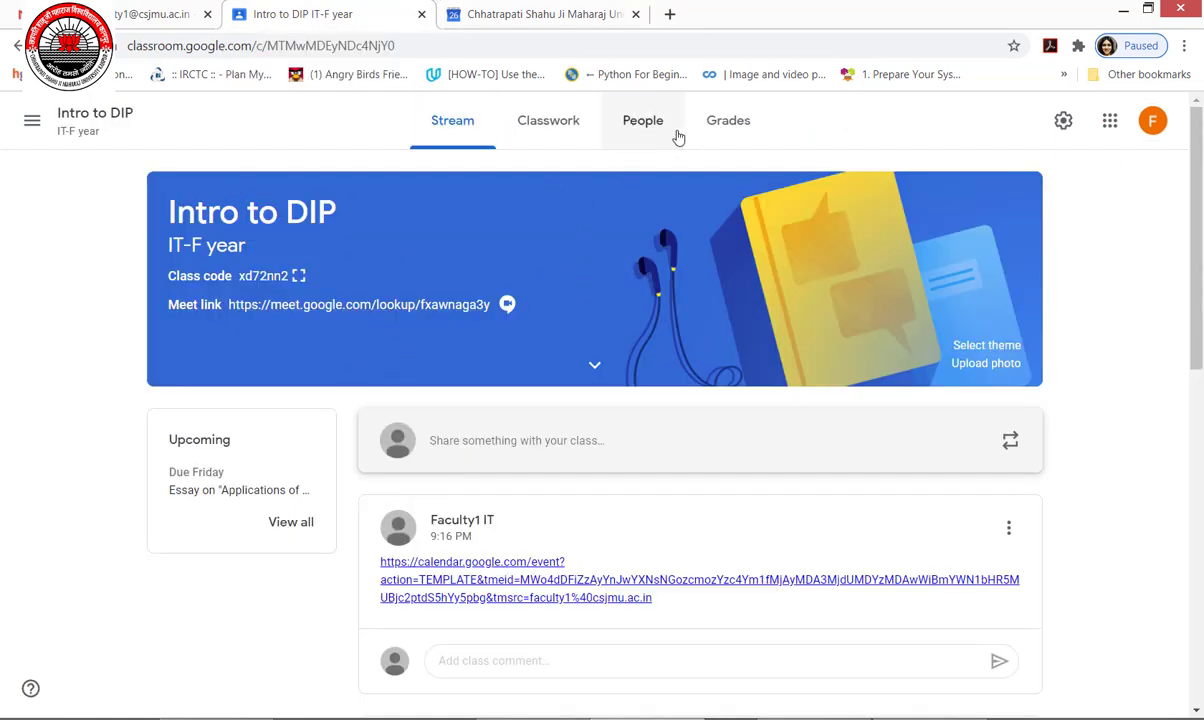
Step: Check the people enrolled in the class and open Google Meet from the classwork page
left_click(642, 130)
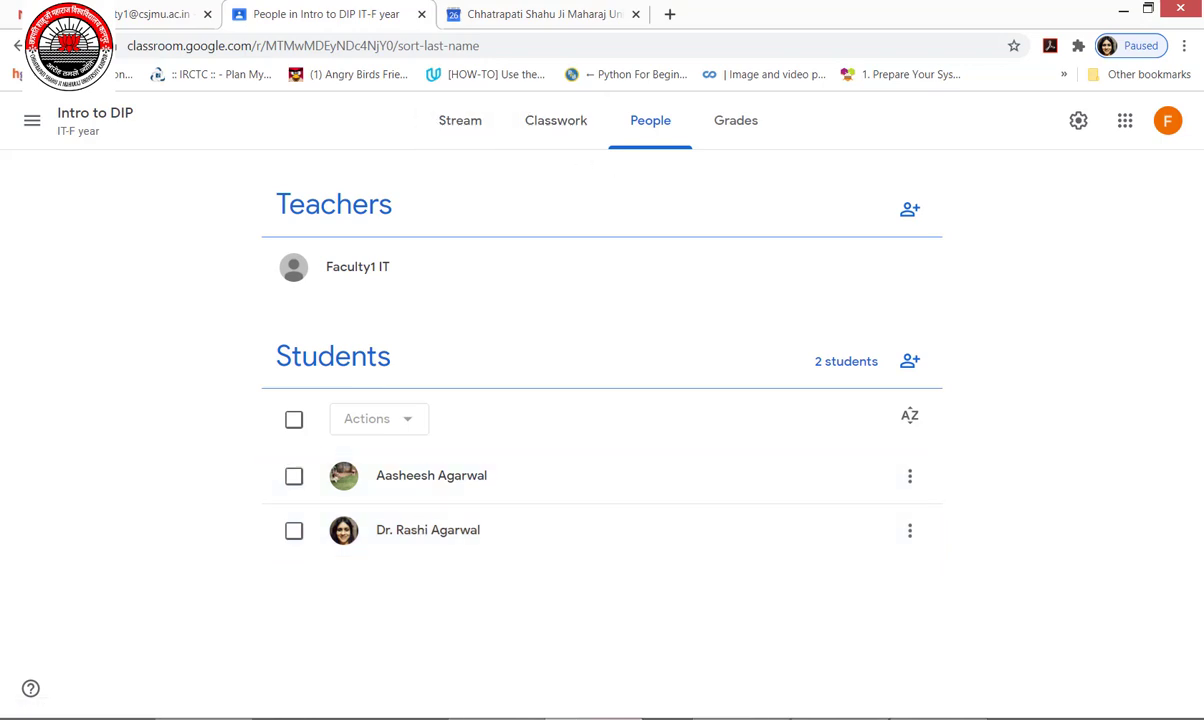
left_click(538, 136)
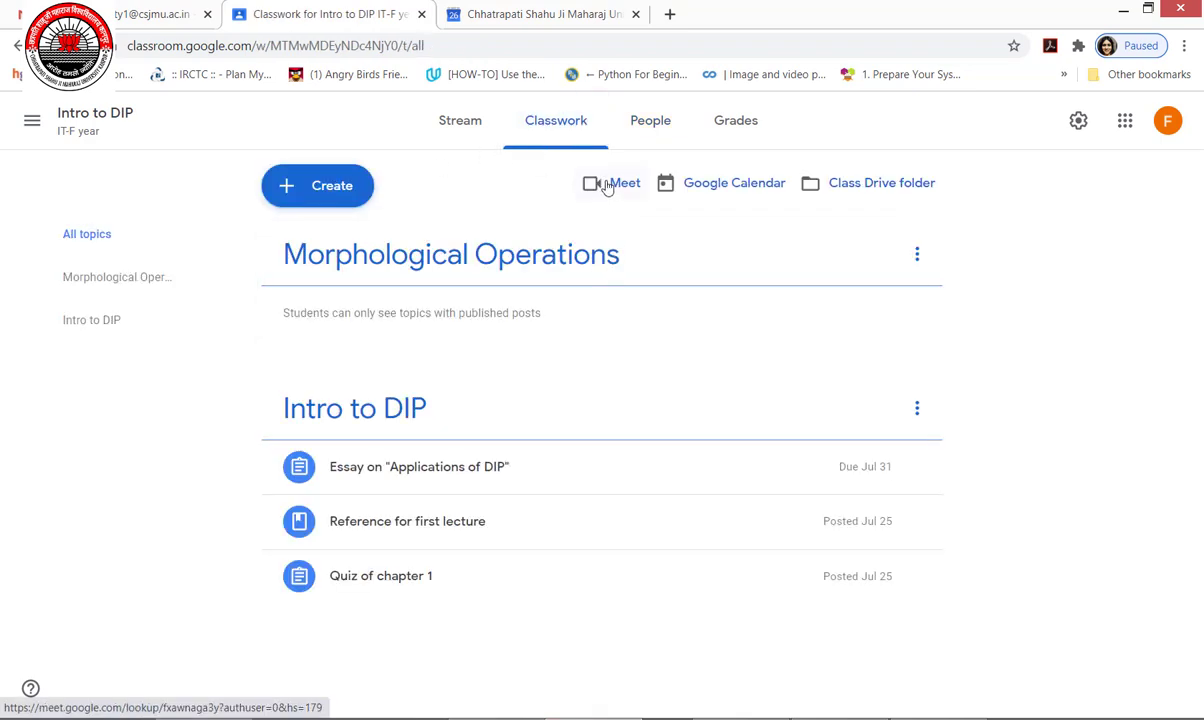
left_click(1126, 121)
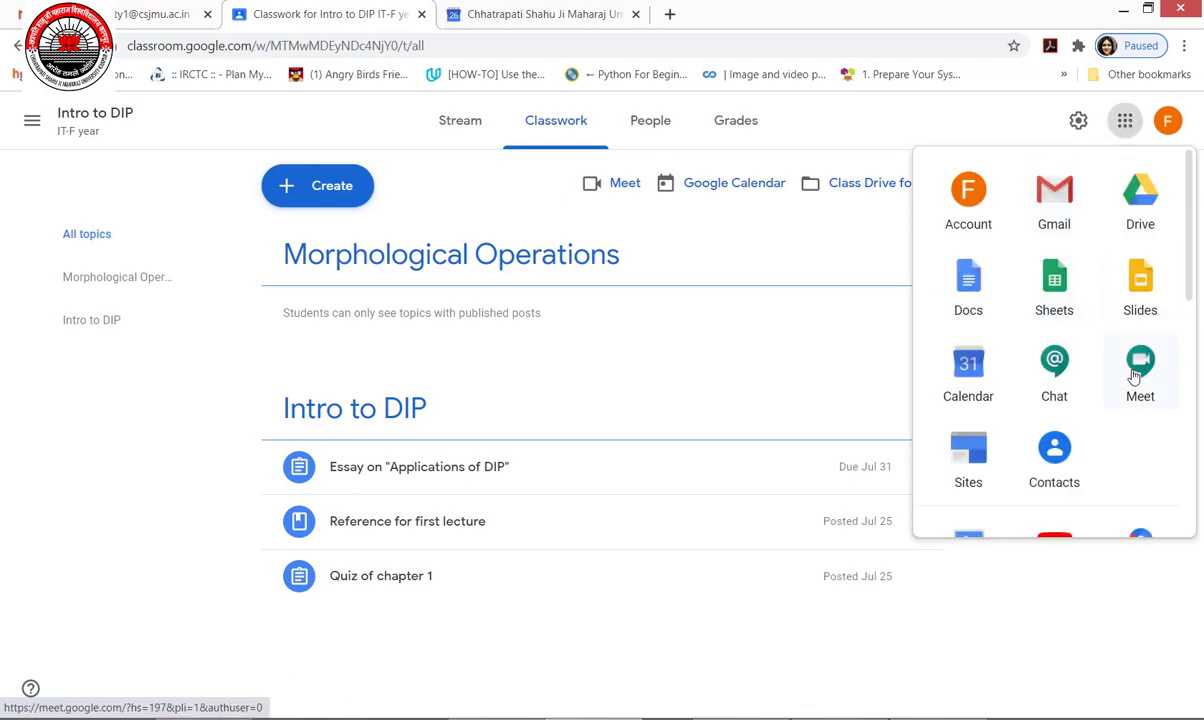
left_click(1138, 370)
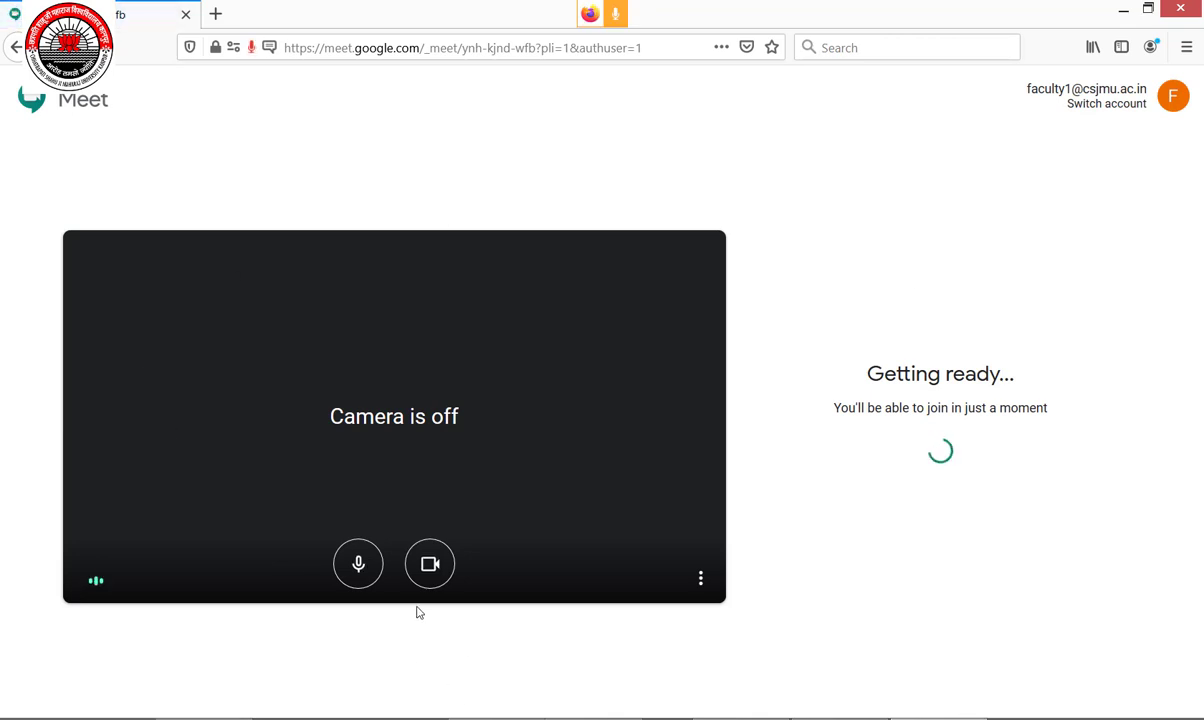
Step: Turn the camera off, try the microphone off and back on, and join the meeting
left_click(432, 566)
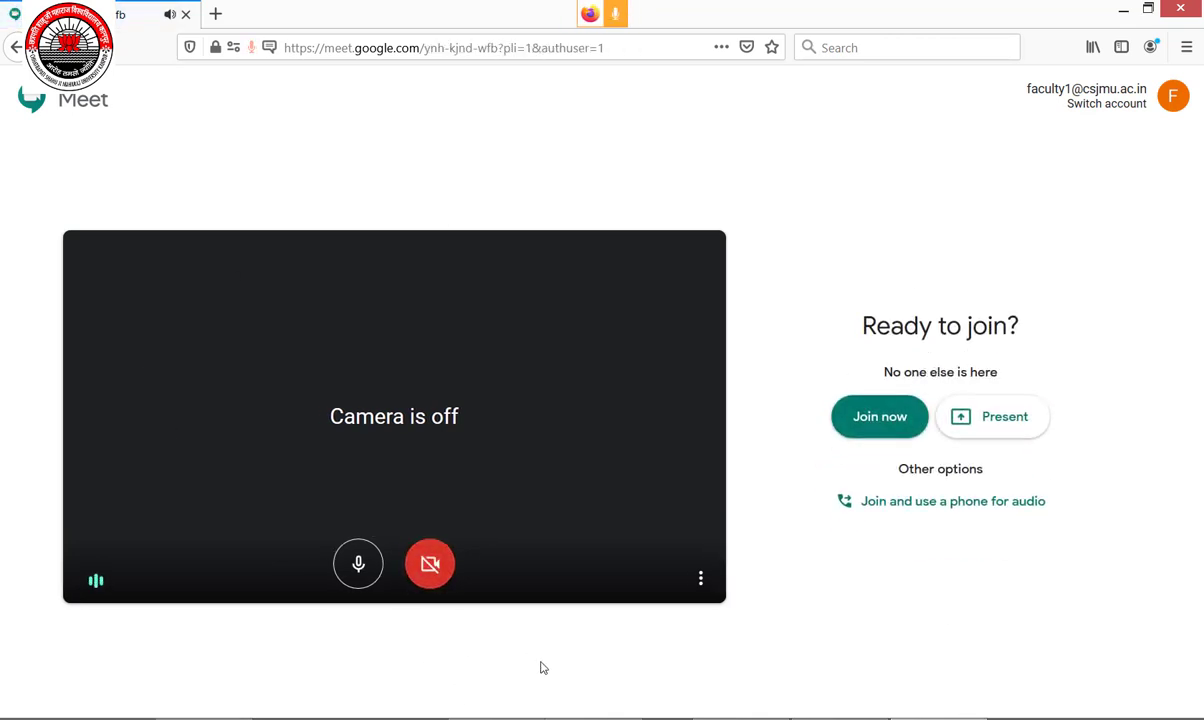
left_click(364, 581)
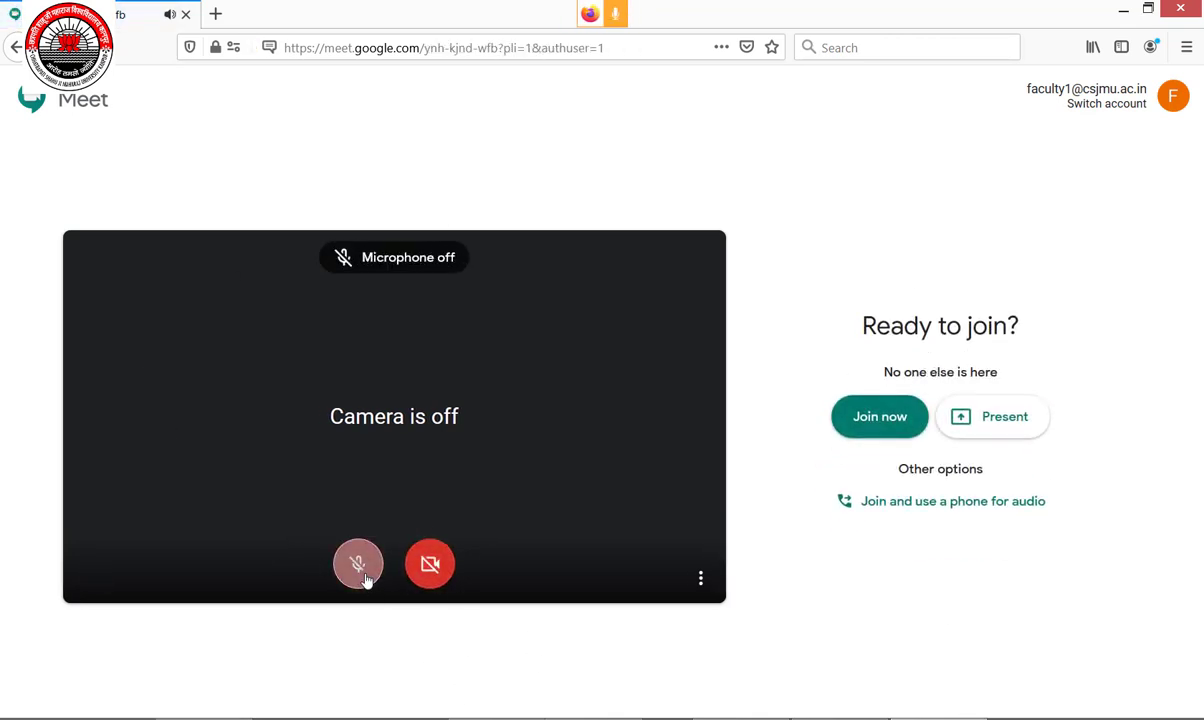
left_click(358, 573)
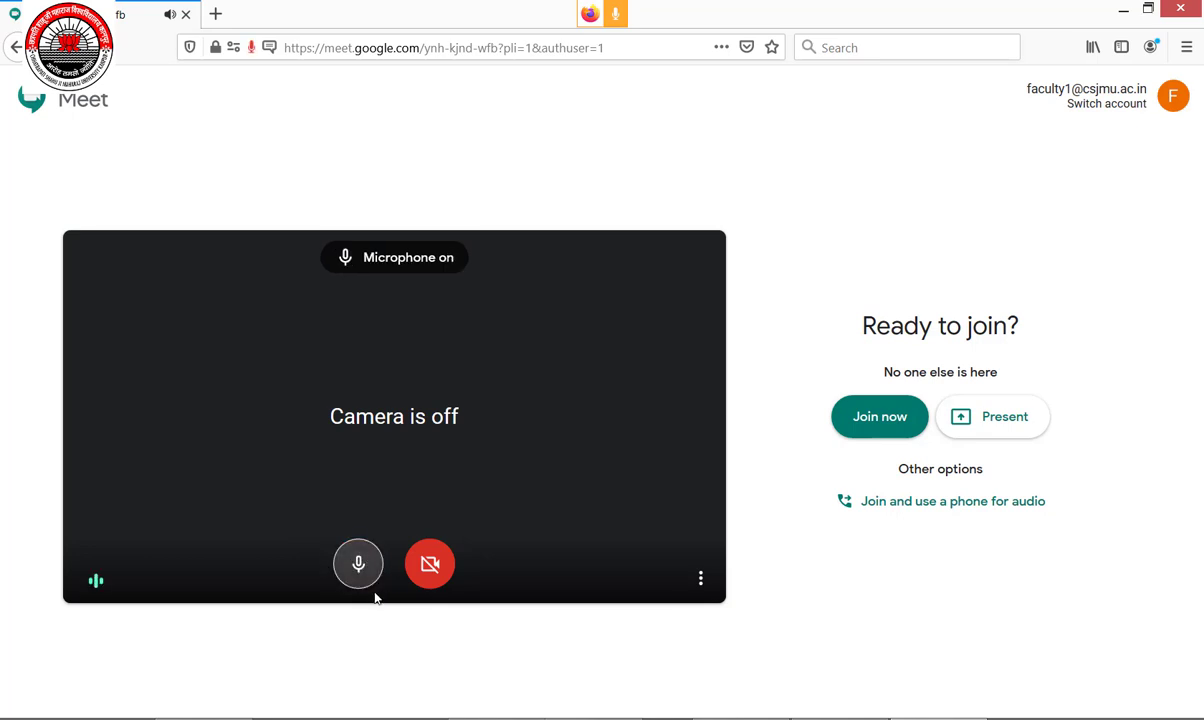
left_click(872, 428)
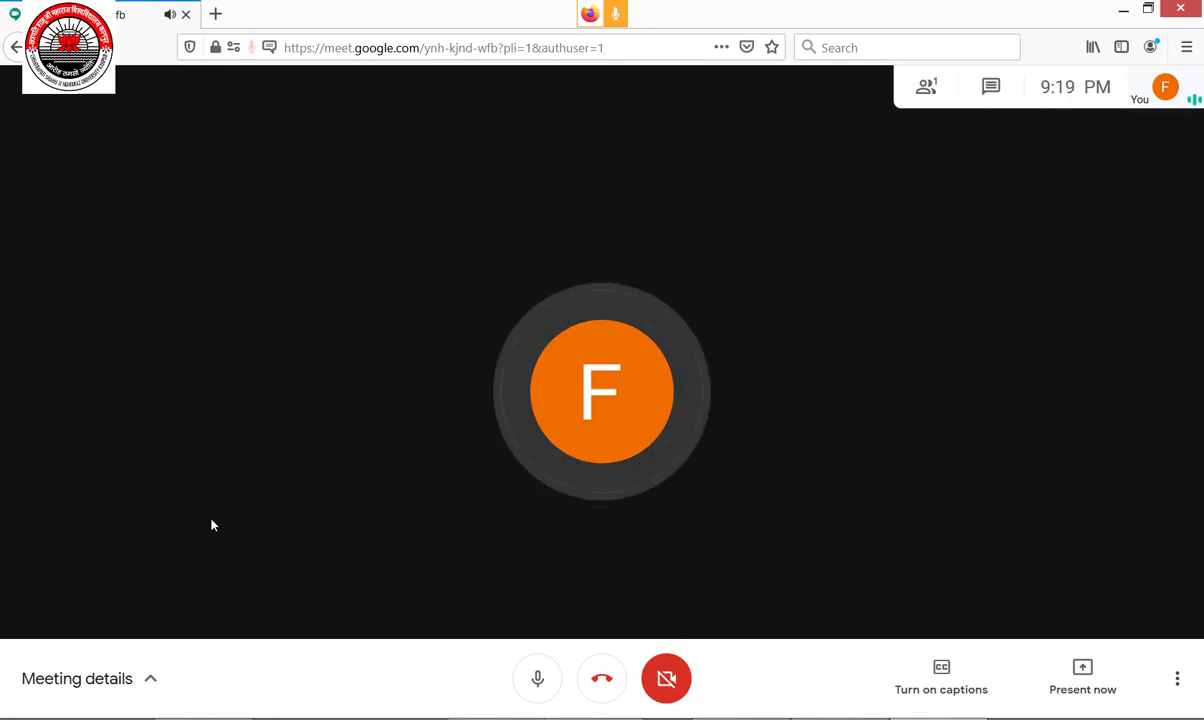
Step: Copy the meeting's joining info and post the meeting link to all students in the Intro to DIP stream in Google Classroom
left_click(128, 690)
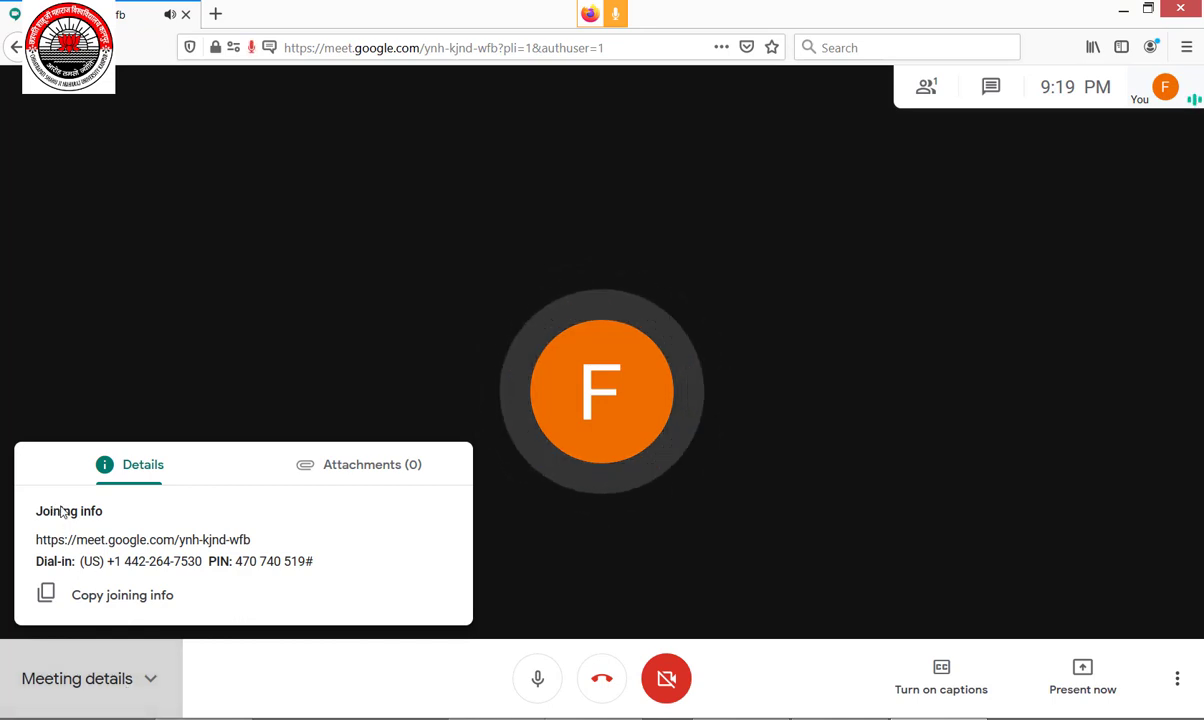
left_click(44, 597)
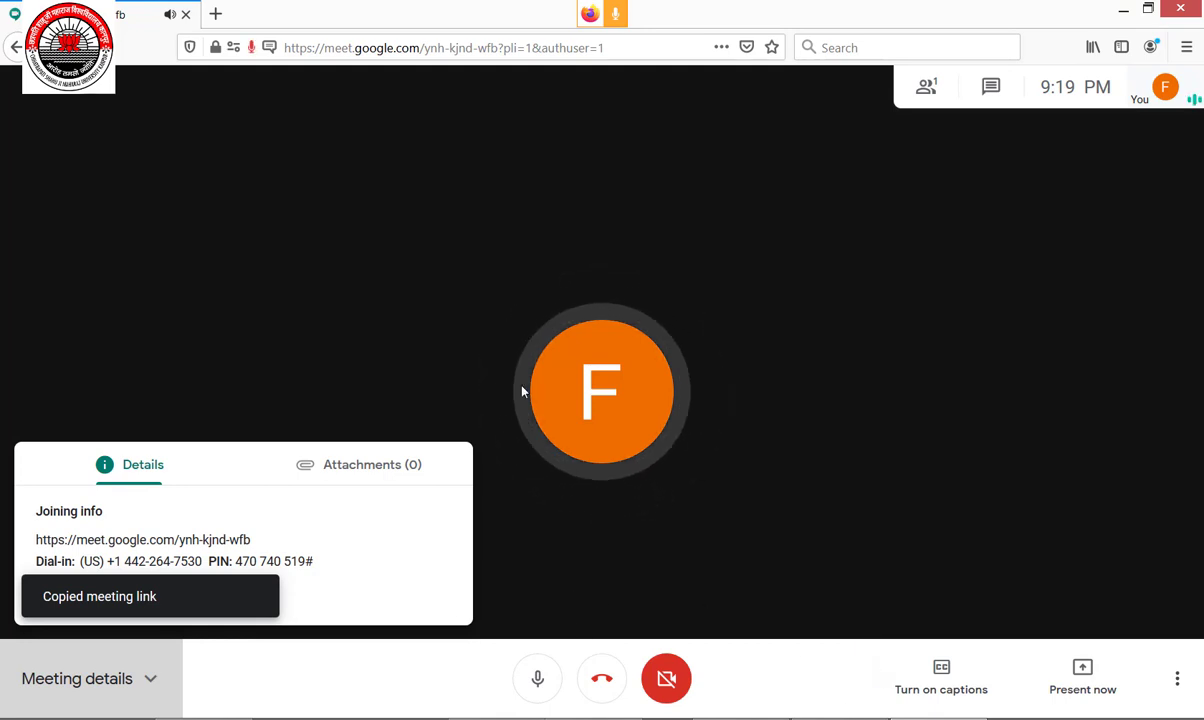
key("alt+Tab")
left_click(462, 128)
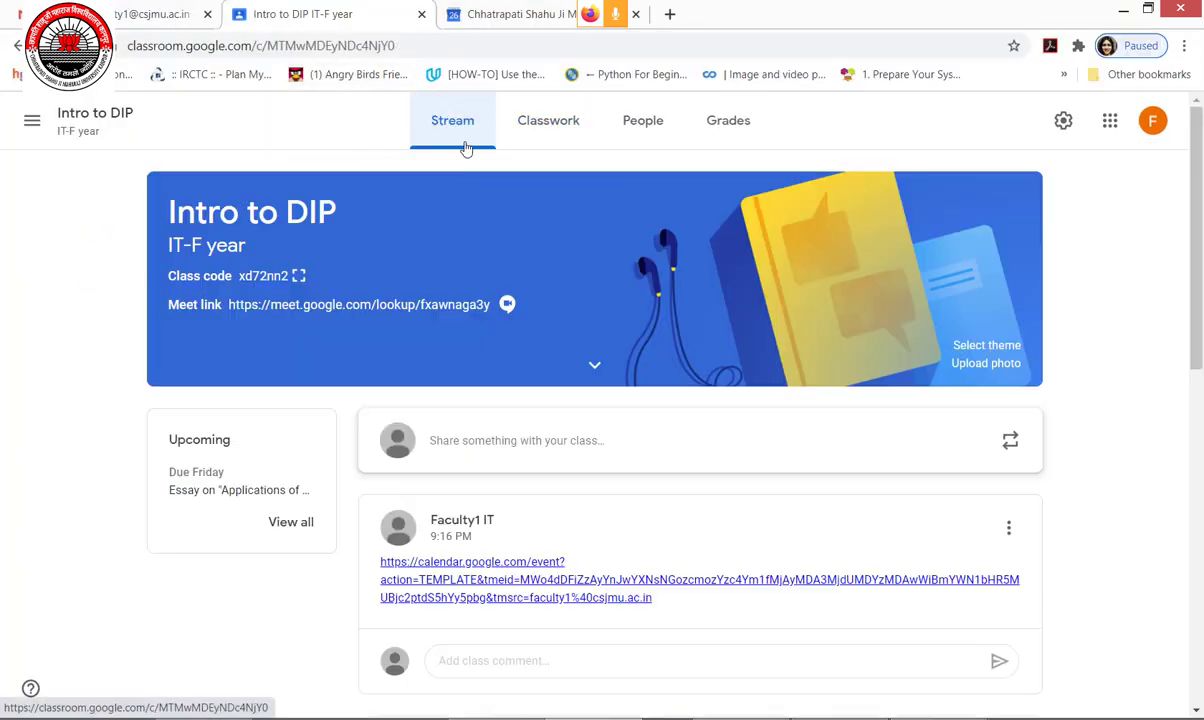
left_click(451, 450)
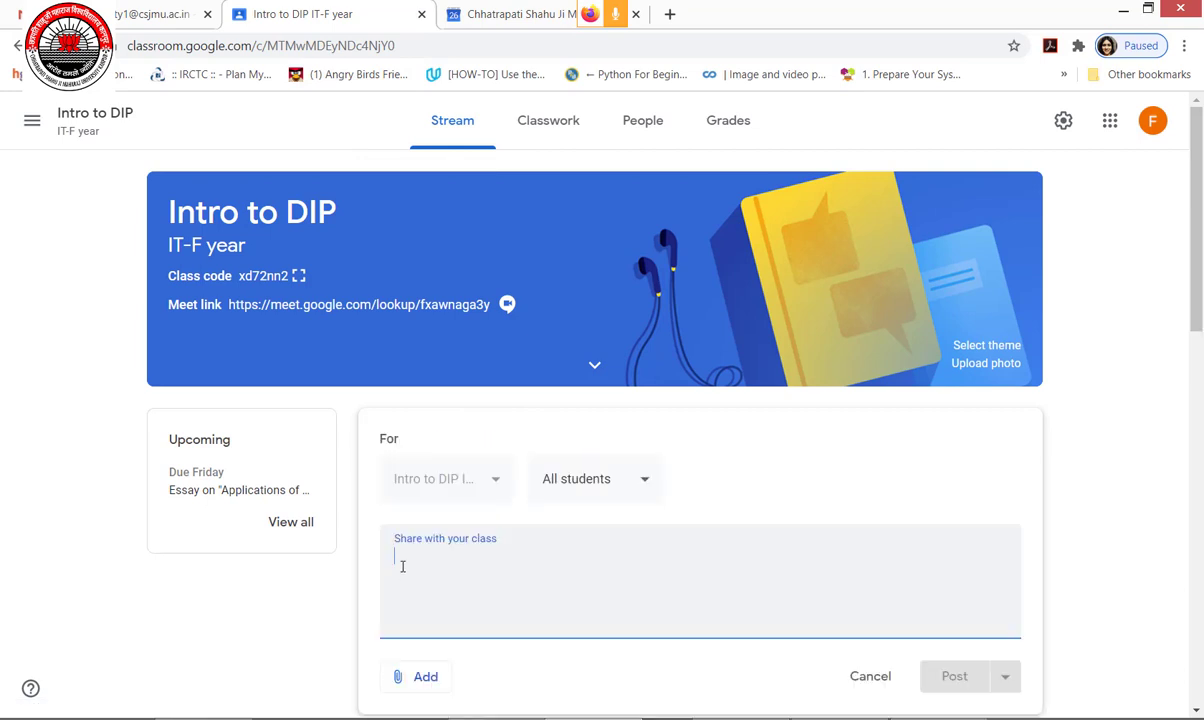
key("ctrl+v")
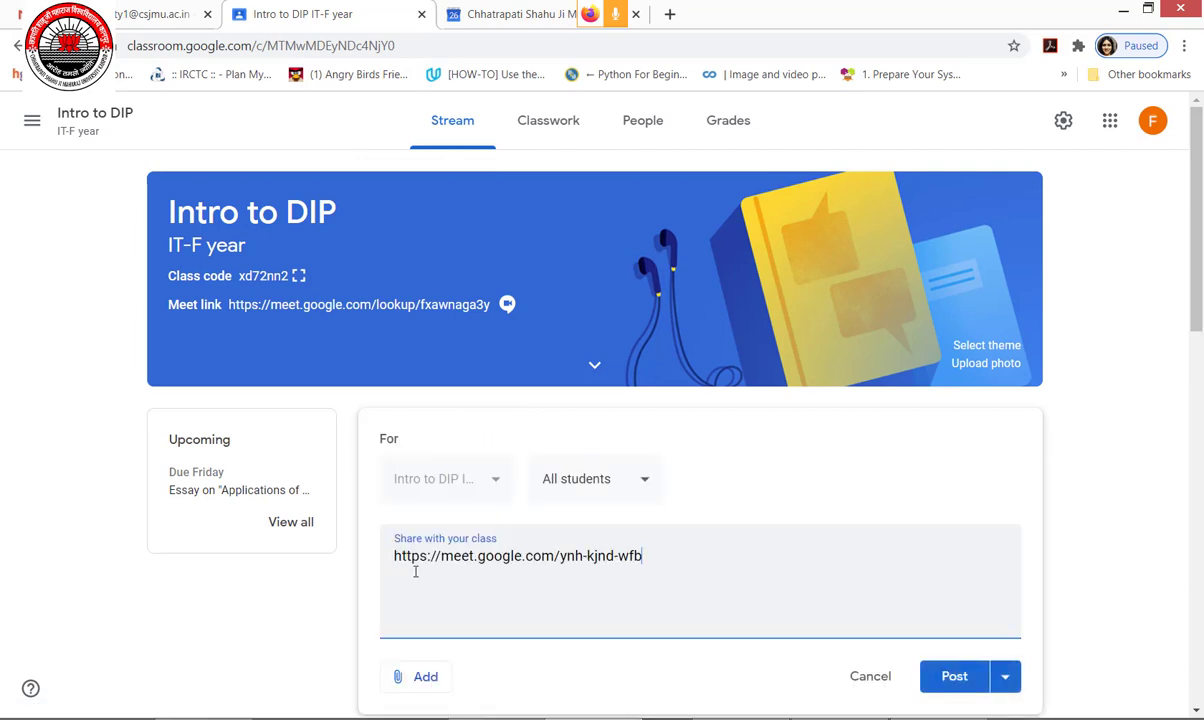
left_click(948, 677)
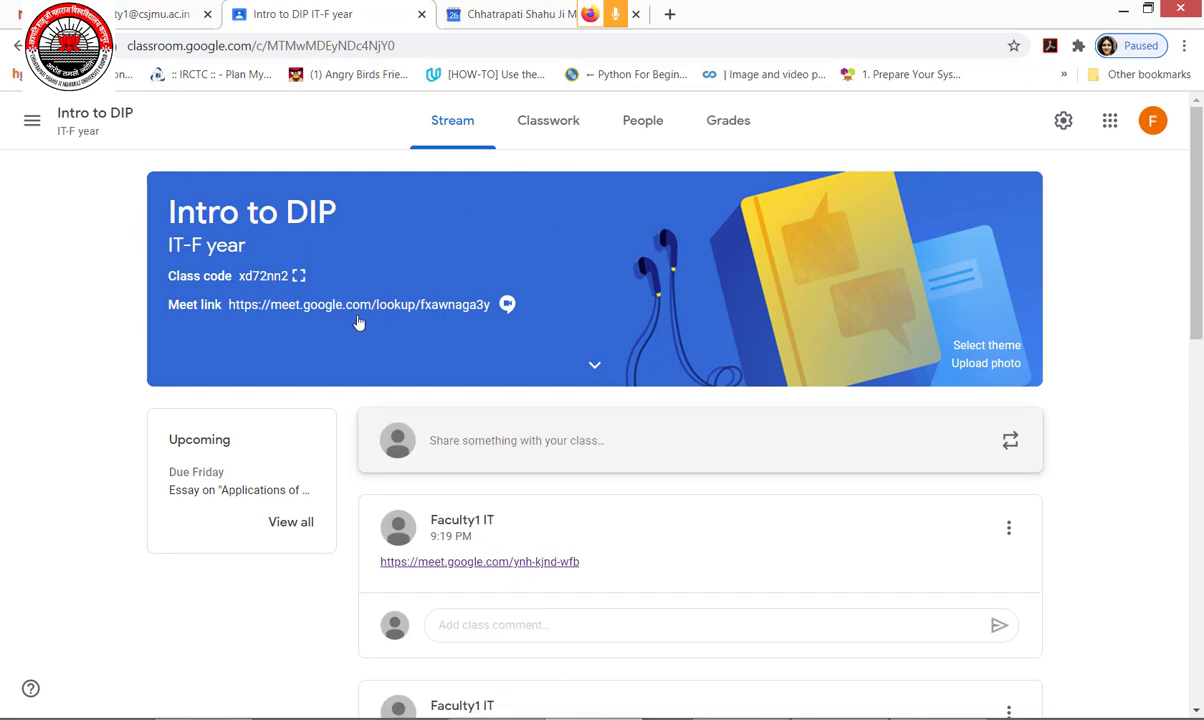
Step: Return to the Google Meet call, admit both people asking to join and mute the microphone
key("alt+Tab")
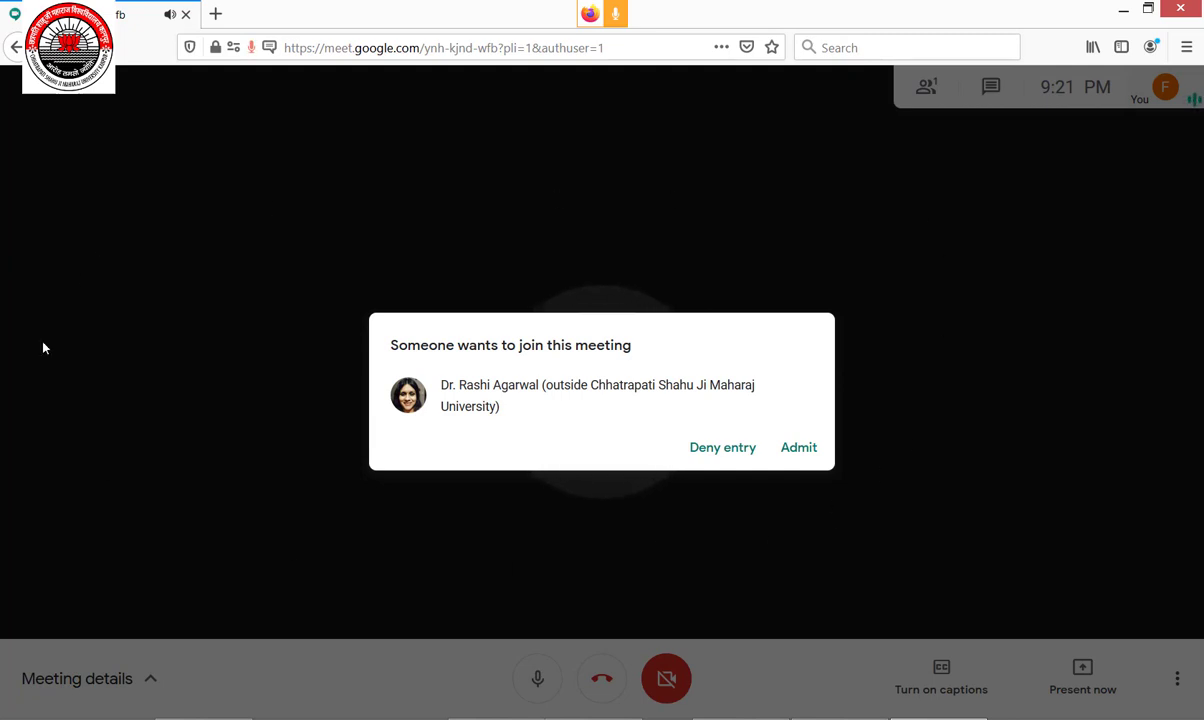
left_click(800, 451)
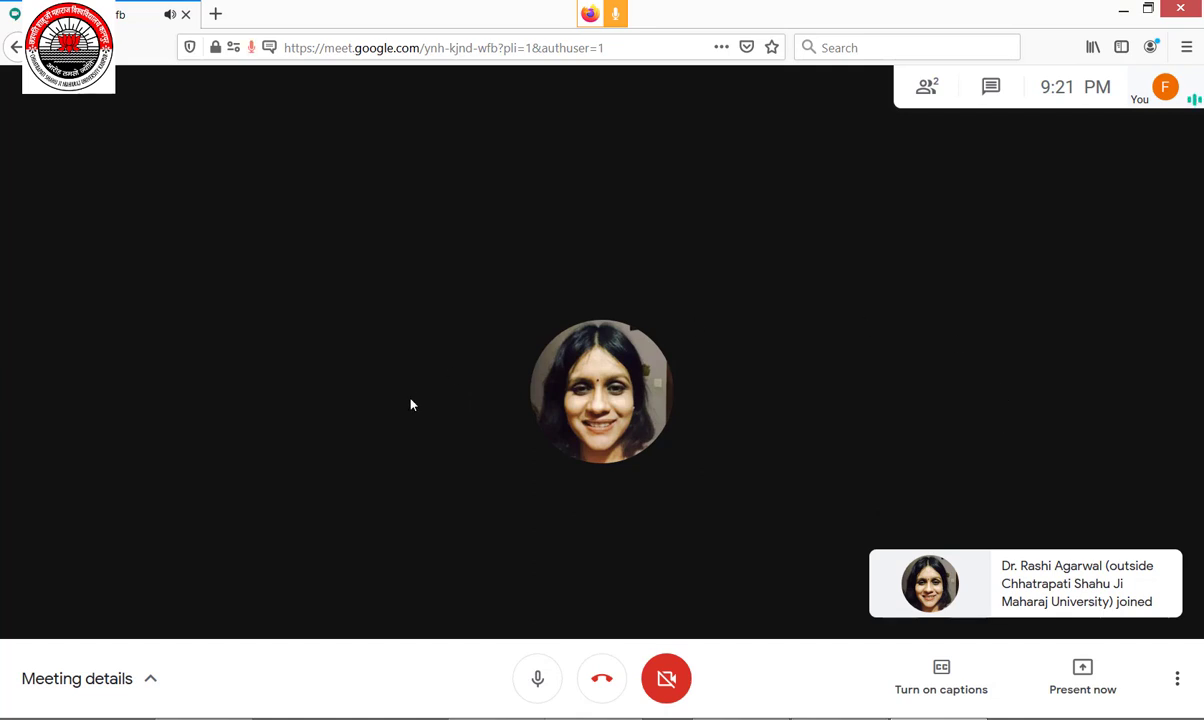
key("ctrl+d")
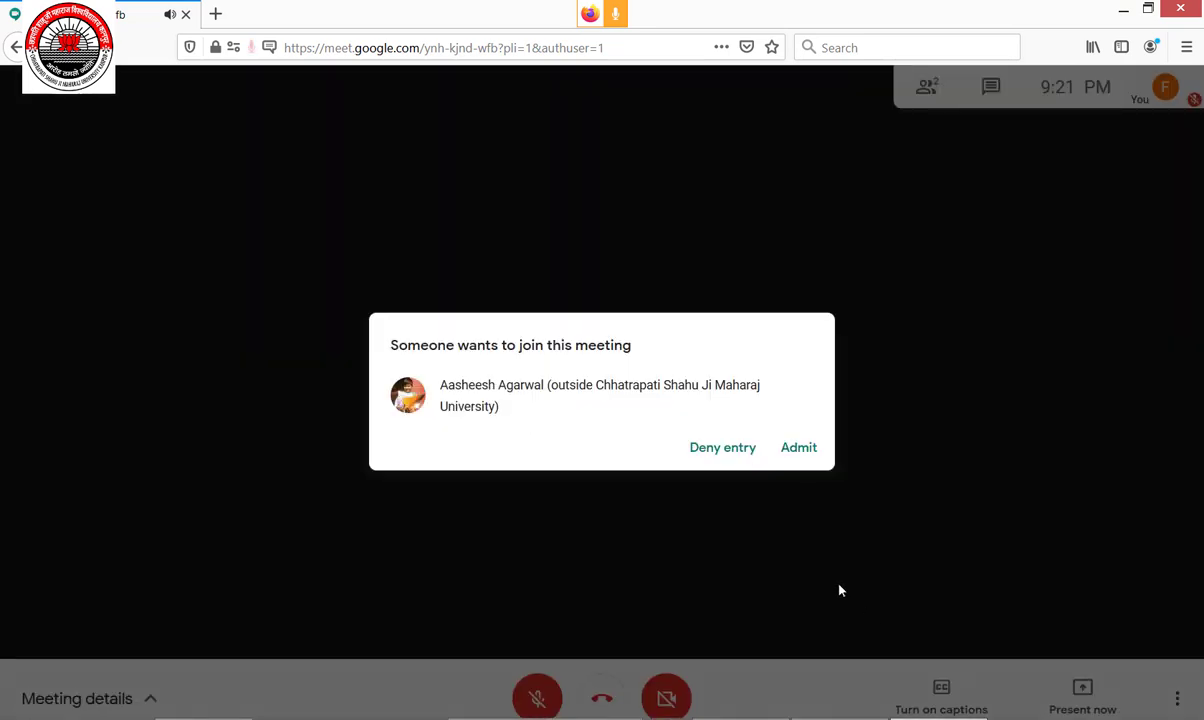
left_click(794, 455)
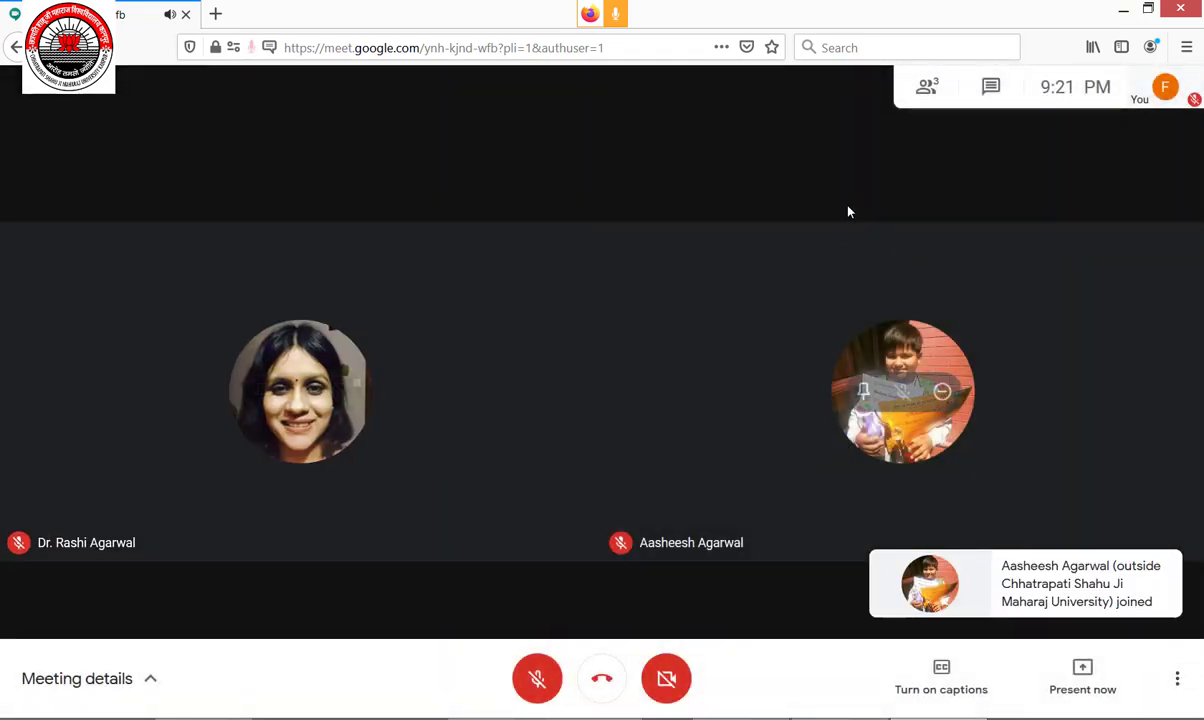
Step: Show the meeting's participant list and try pinning and unpinning your own tile
left_click(928, 92)
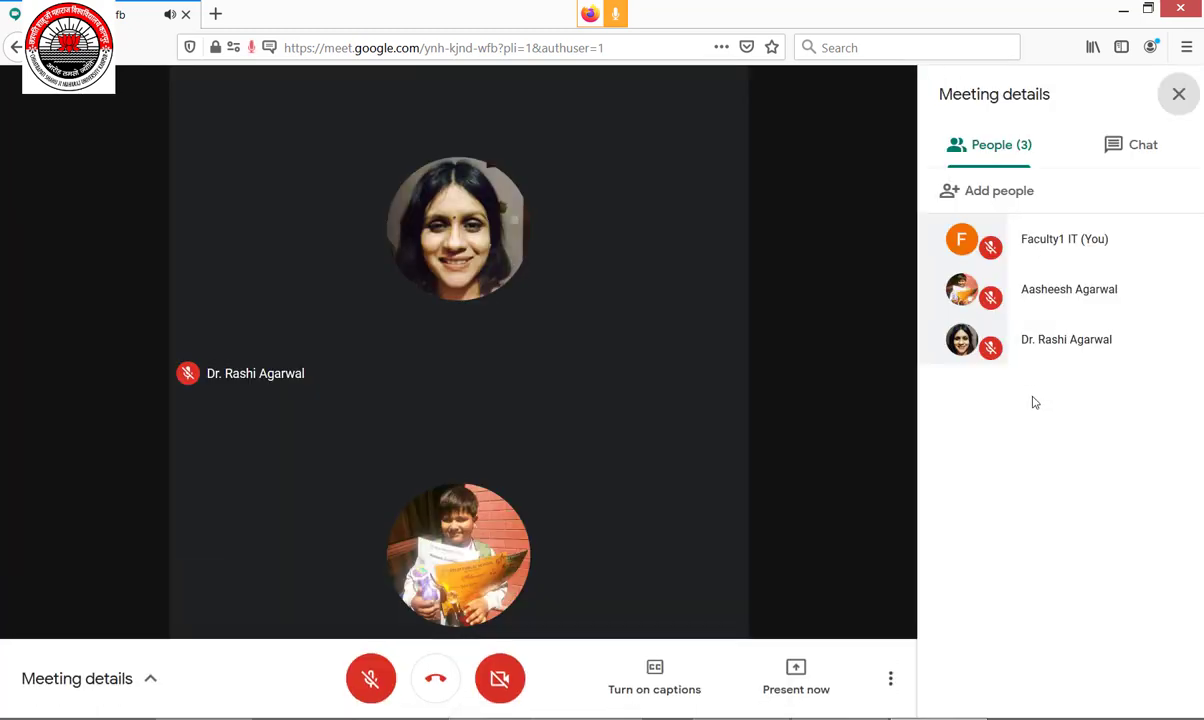
left_click(936, 246)
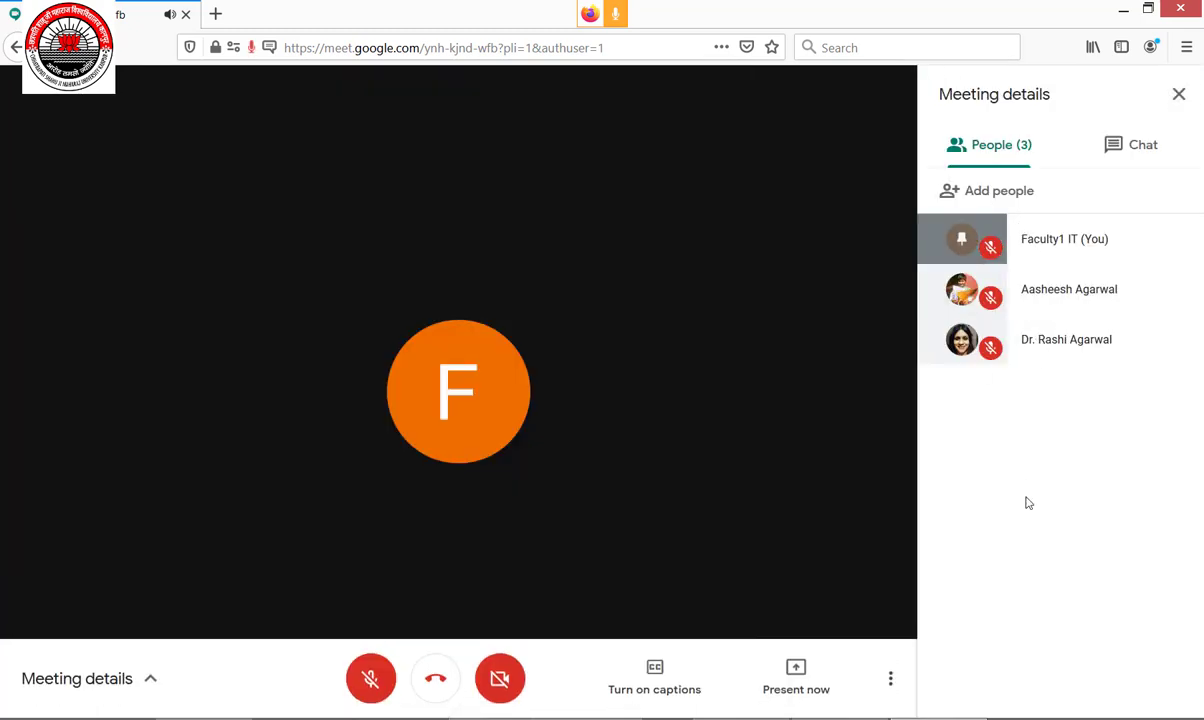
left_click(961, 242)
Step: Change the meeting layout to Sidebar and pin your own tile to the main view
left_click(890, 678)
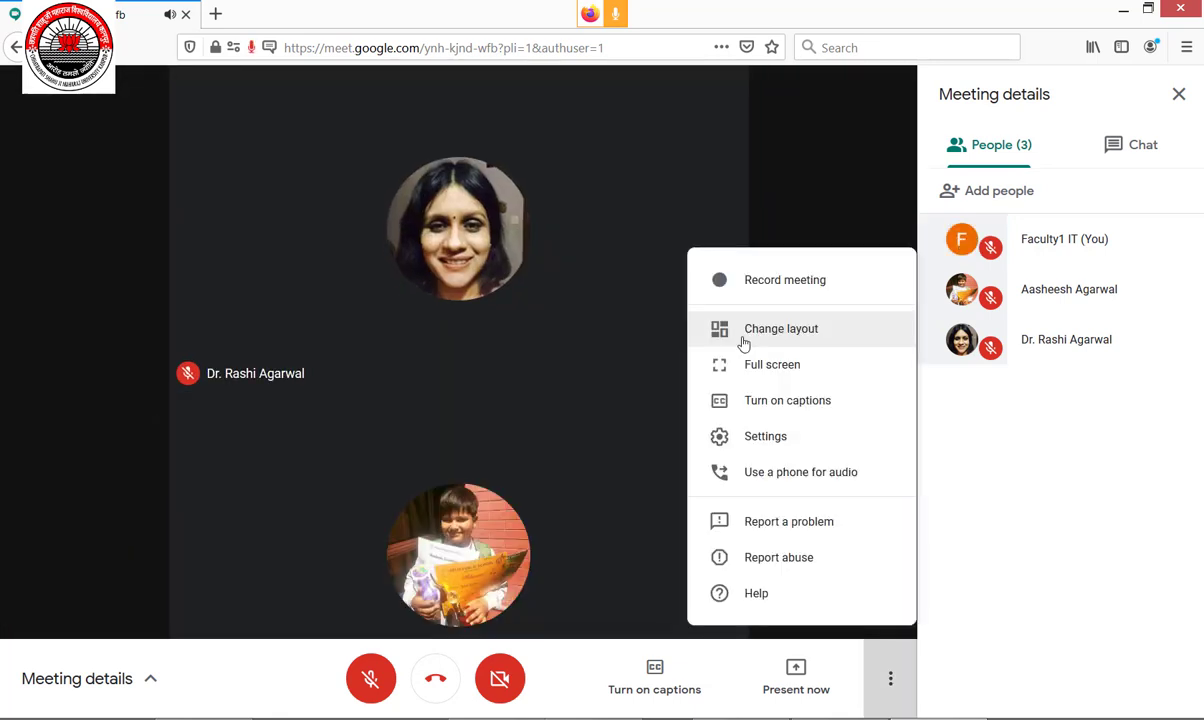
left_click(743, 340)
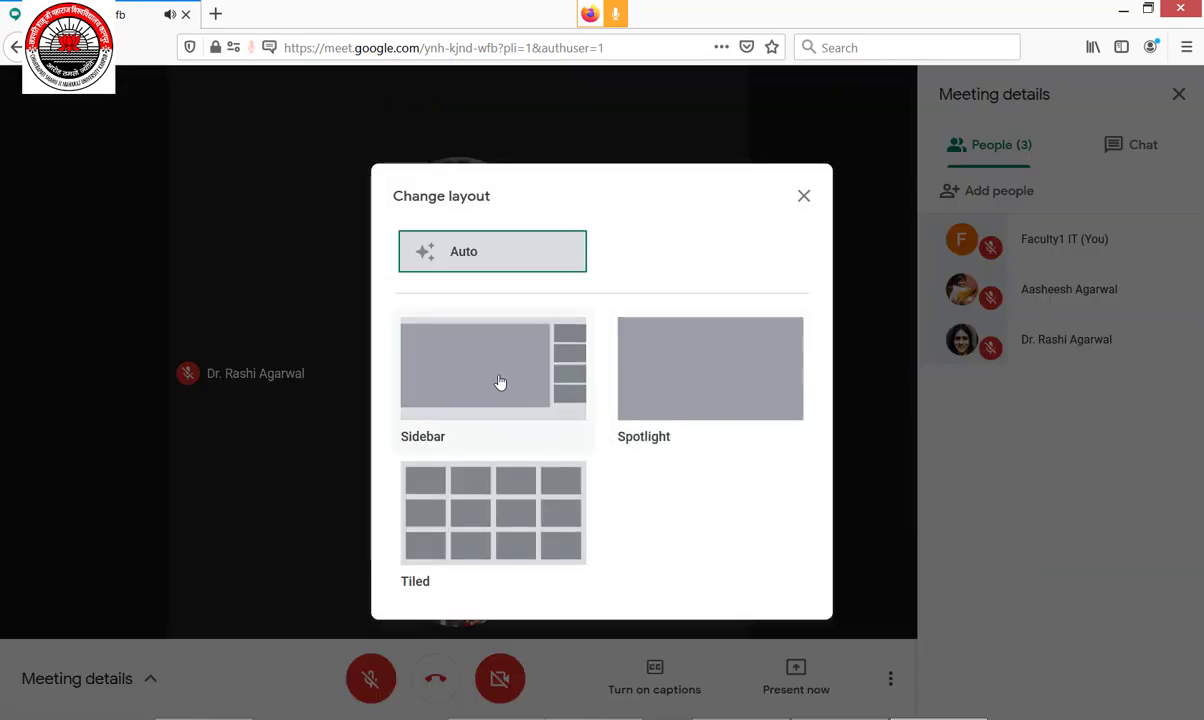
left_click(500, 382)
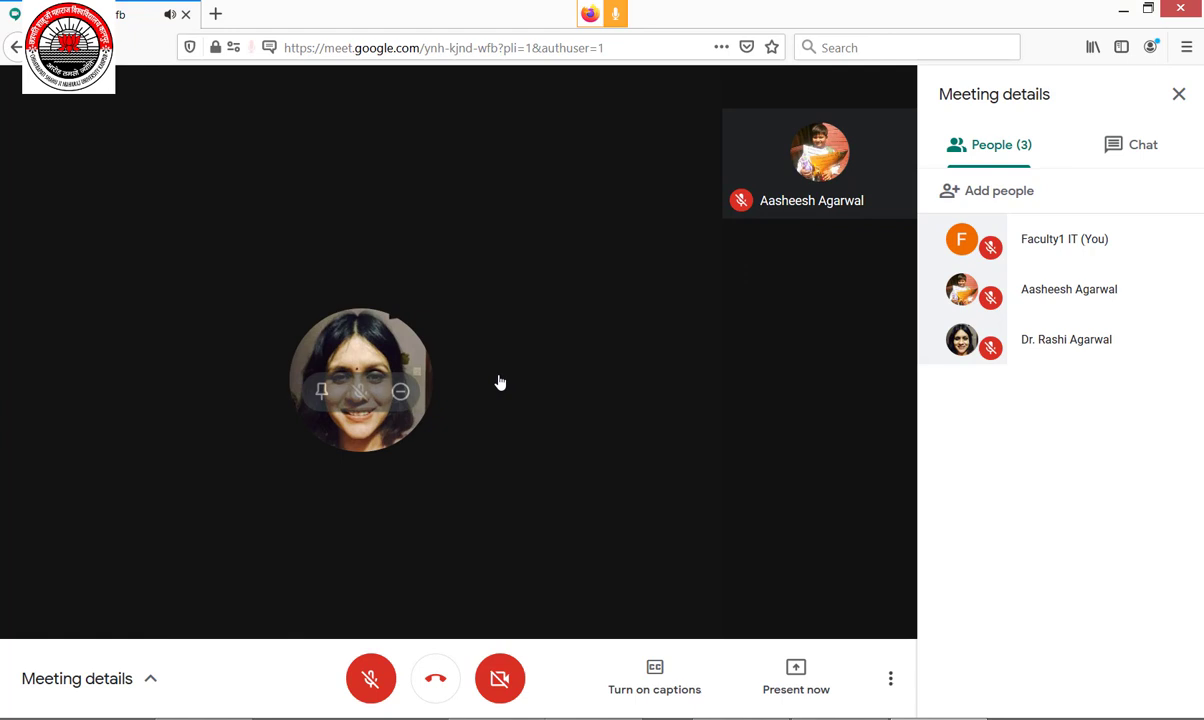
left_click(945, 245)
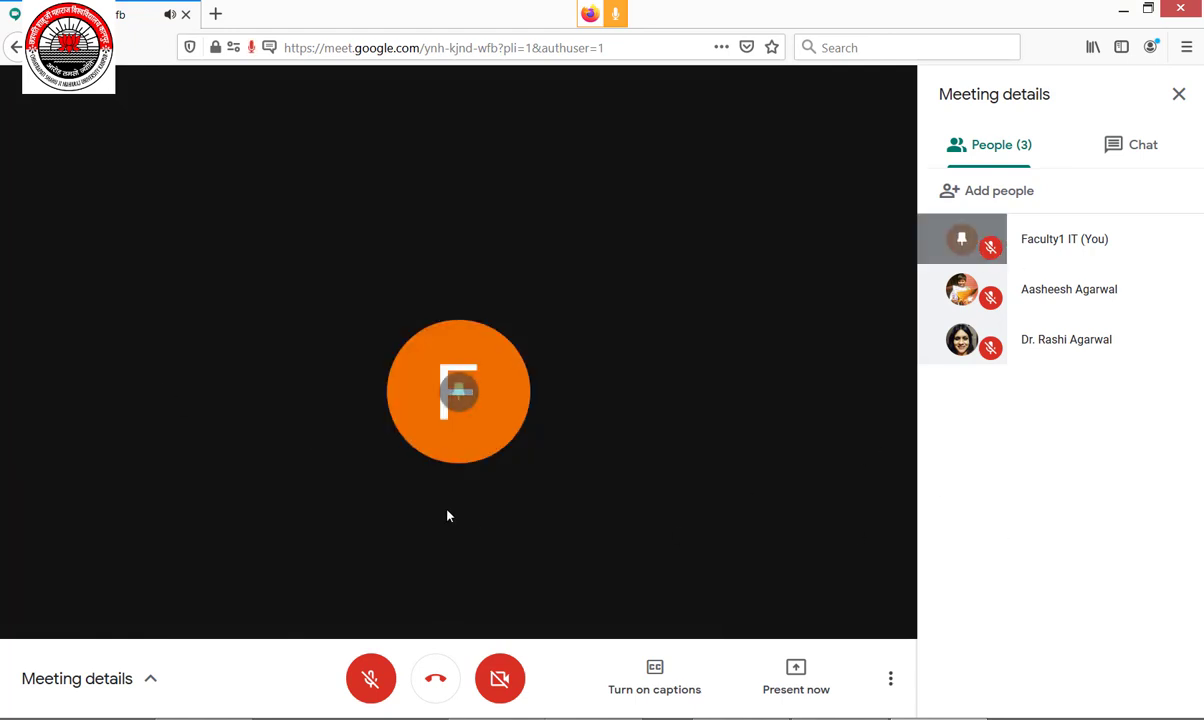
Step: Present the entire screen in the Google Meet call and allow the browser to share it
left_click(800, 692)
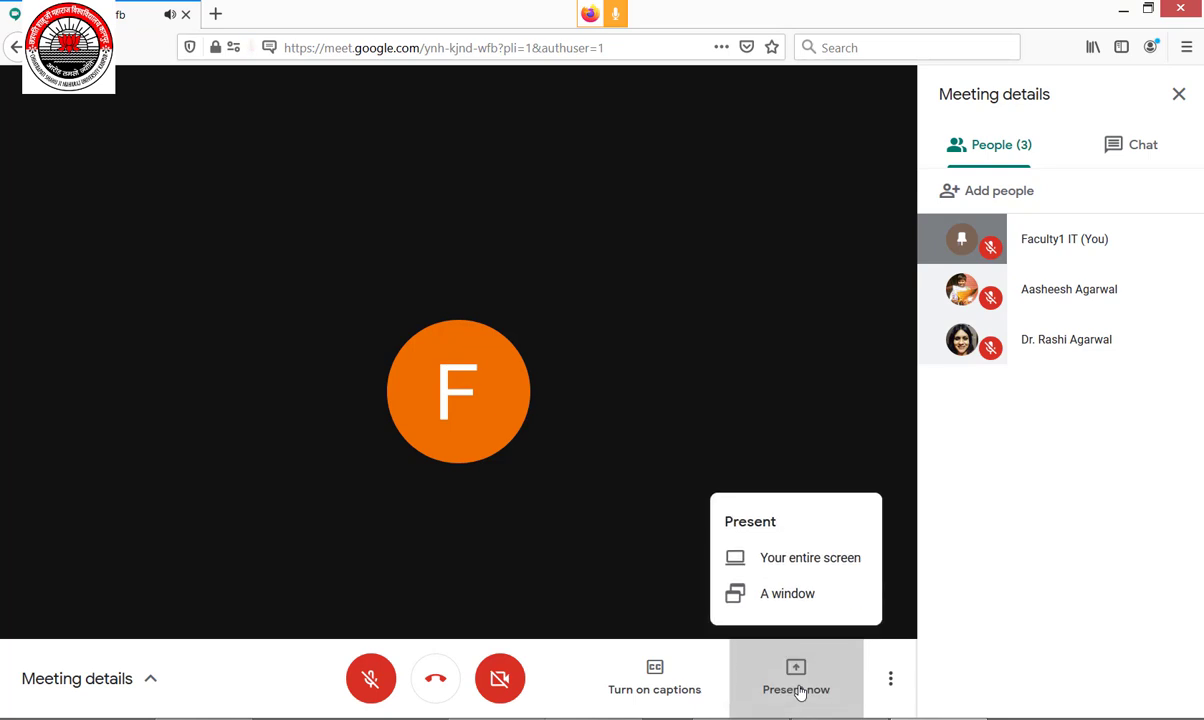
left_click(785, 569)
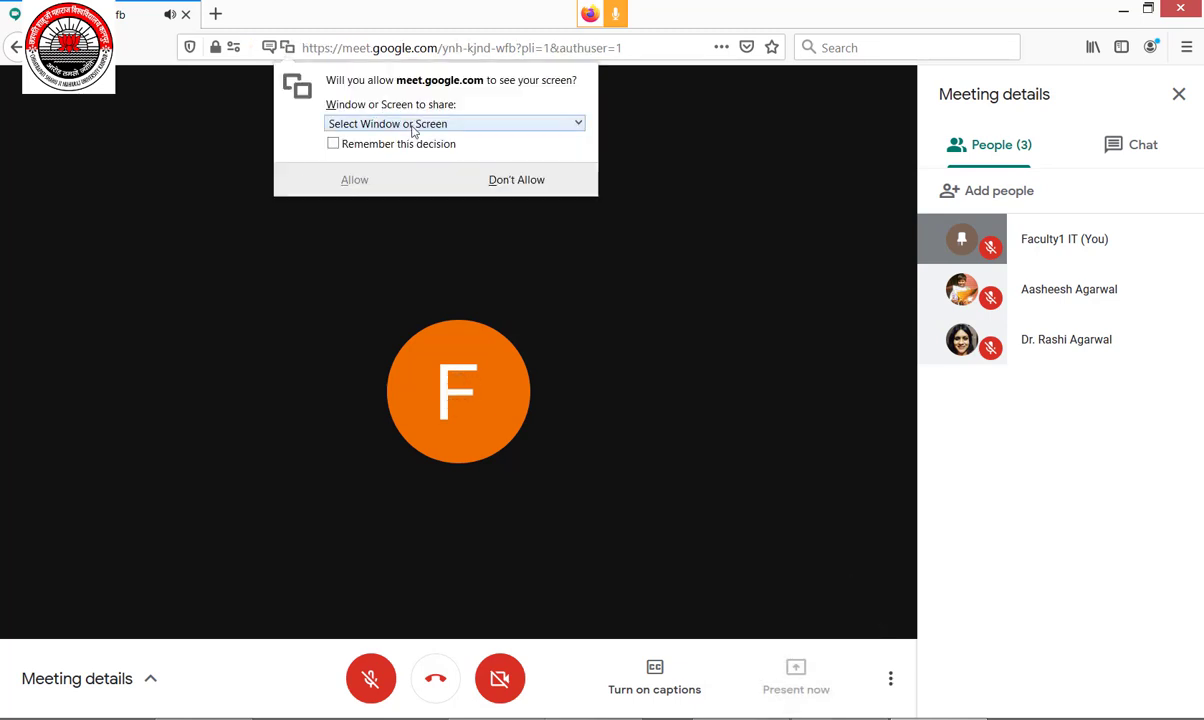
left_click(412, 124)
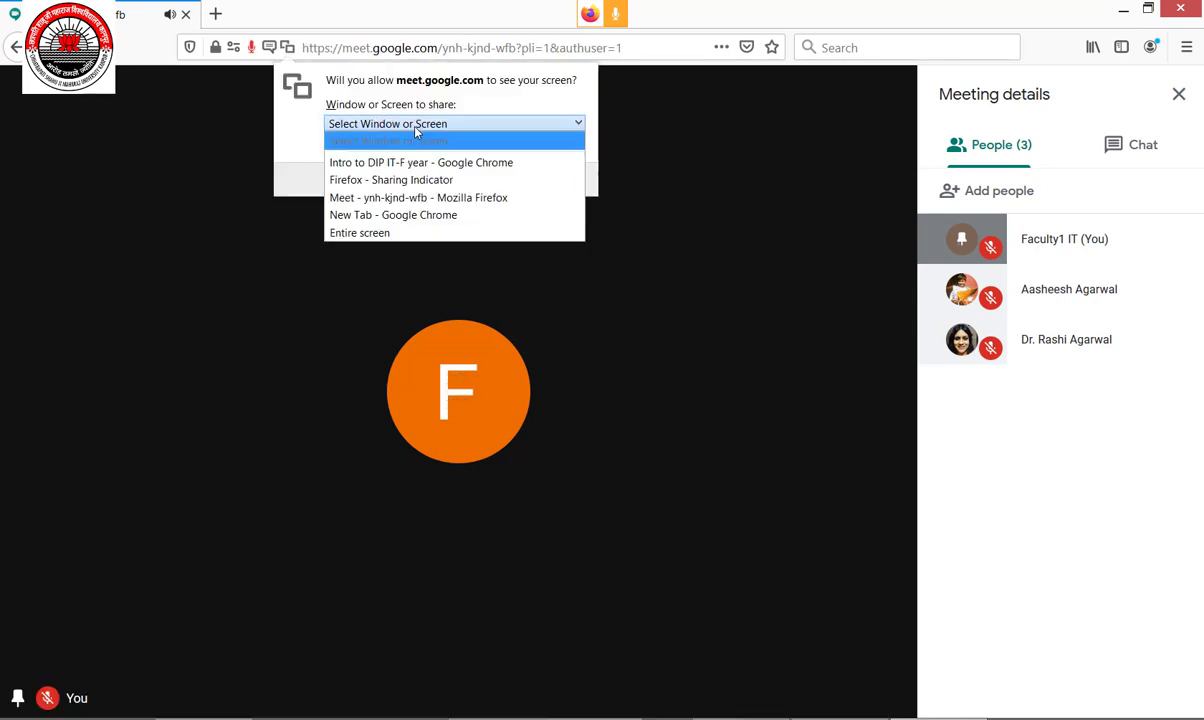
left_click(400, 232)
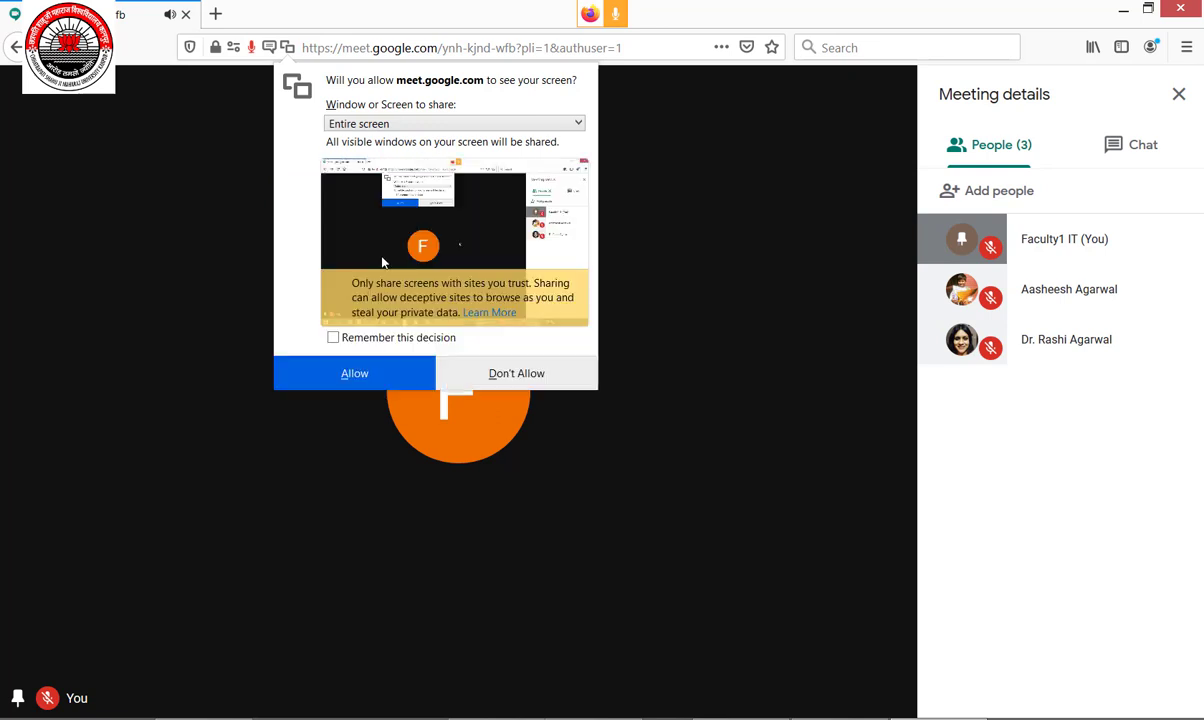
left_click(338, 371)
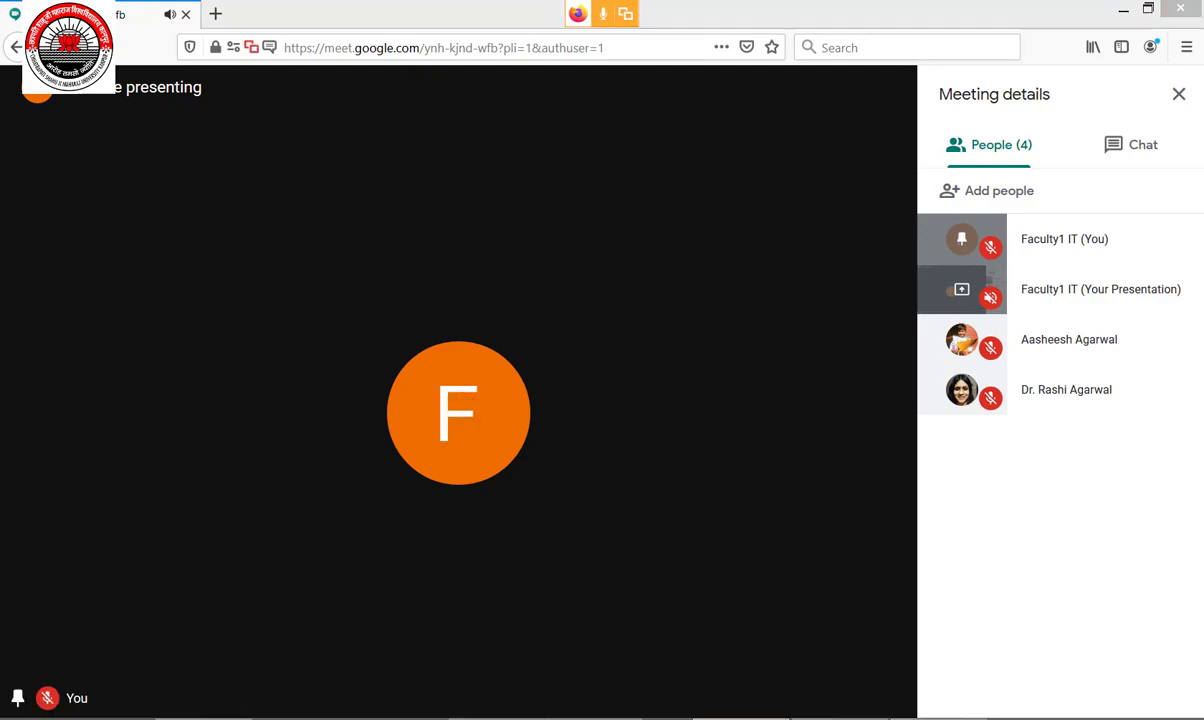
Step: Switch to PowerPoint, run the slide show from the "Typical steps in Data Mining" slide through to the "Training" slide, and end it
key("alt+Tab")
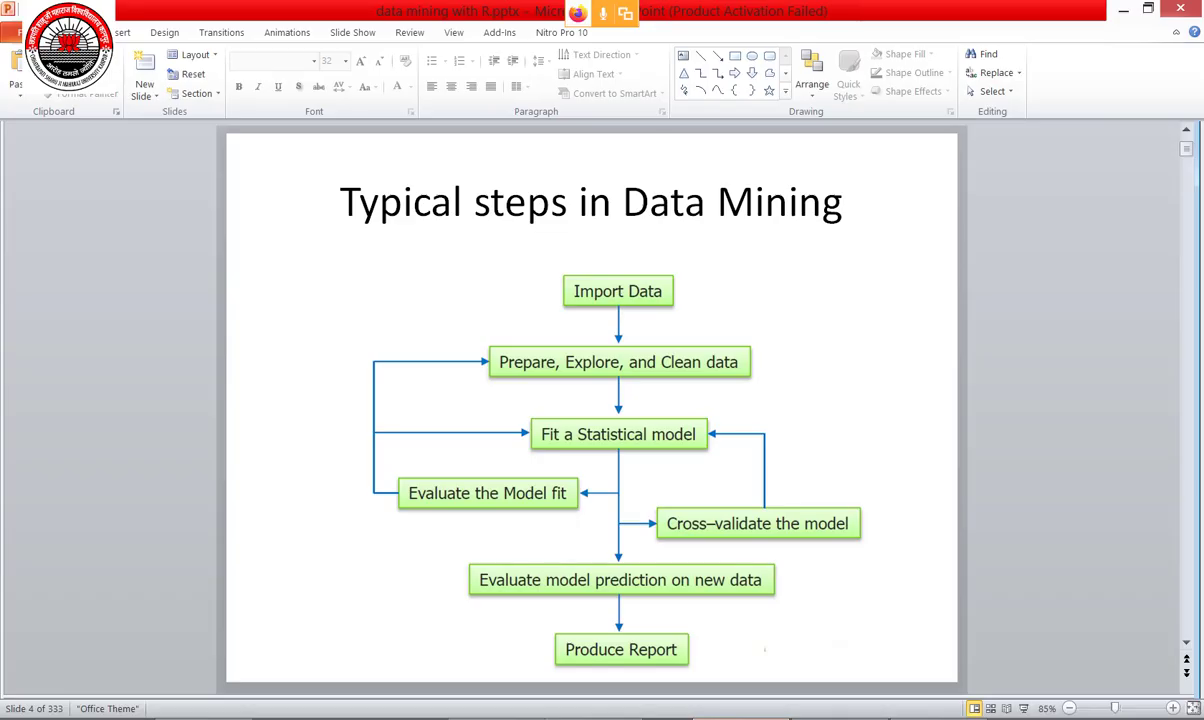
left_click(1022, 708)
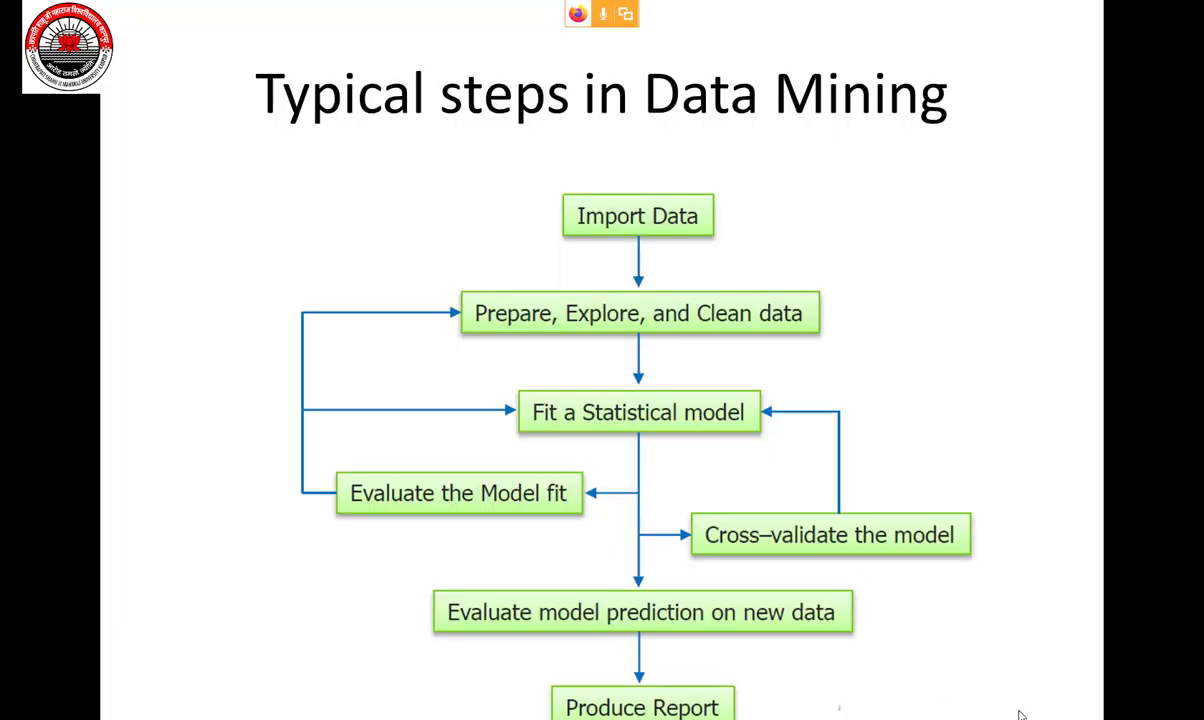
left_click(746, 427)
left_click(746, 427)
left_click(746, 427)
left_click(746, 424)
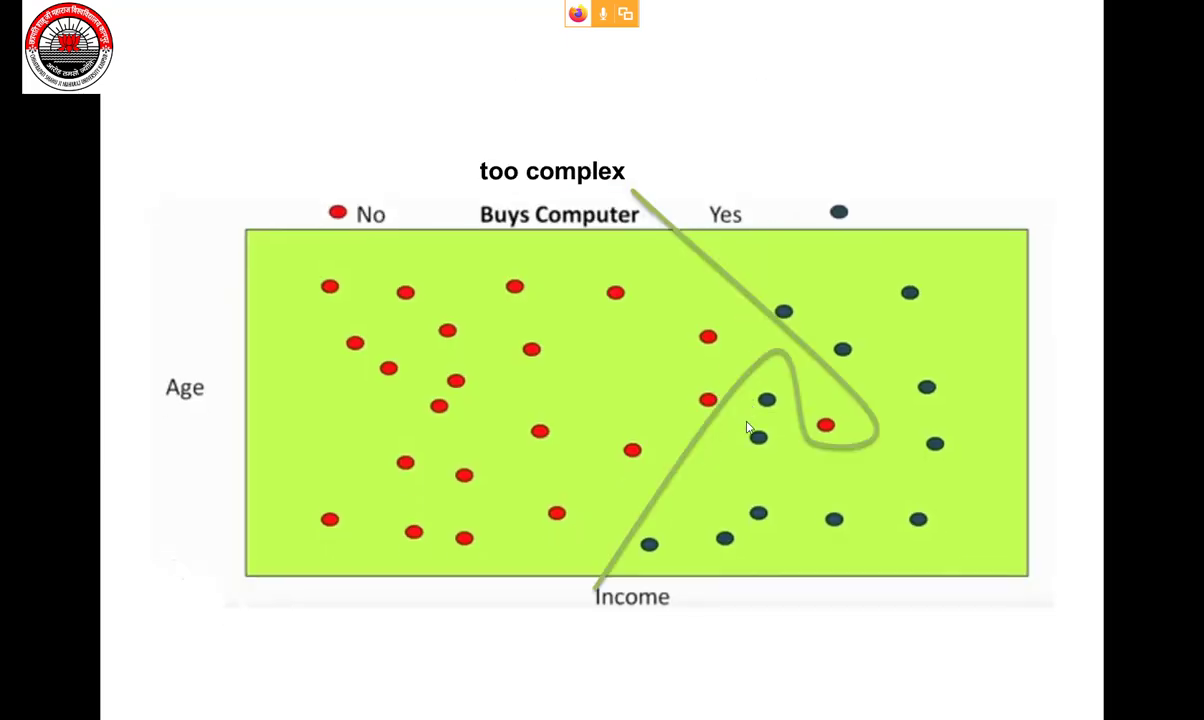
left_click(746, 424)
left_click(746, 424)
left_click(746, 424)
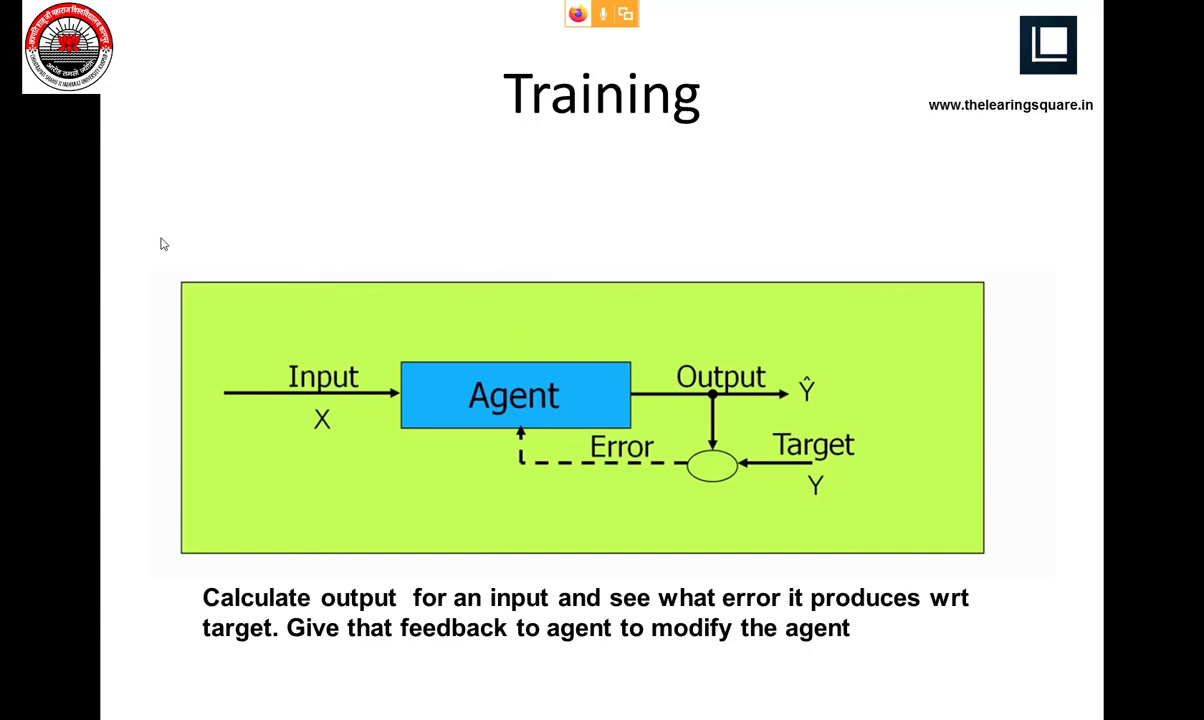
key("Escape")
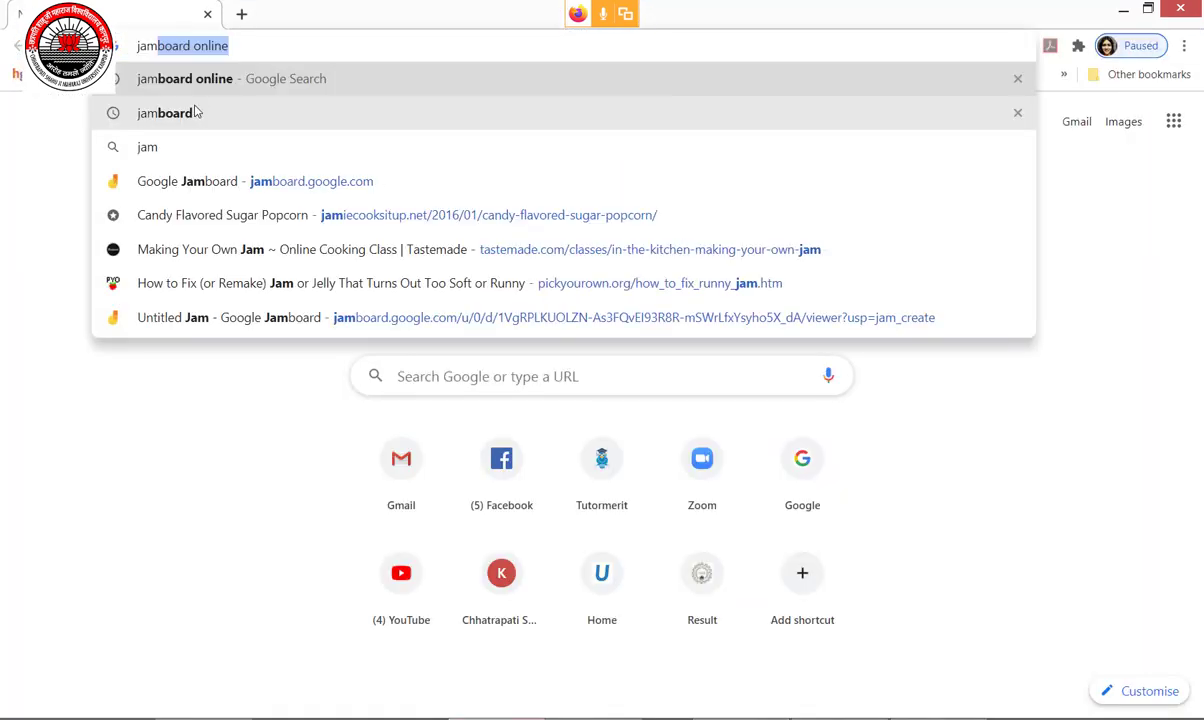
Step: Search for "jamboard online" in Chrome, open Google Jamboard from the results and create a new jam
key("Return")
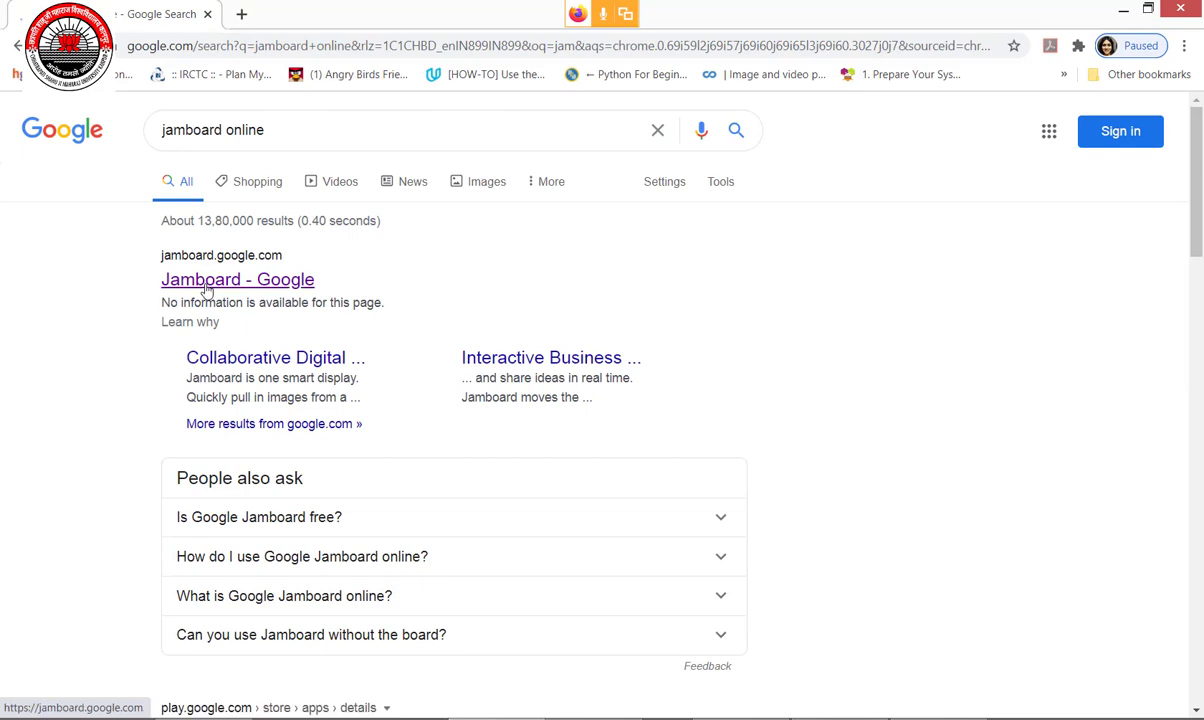
left_click(207, 287)
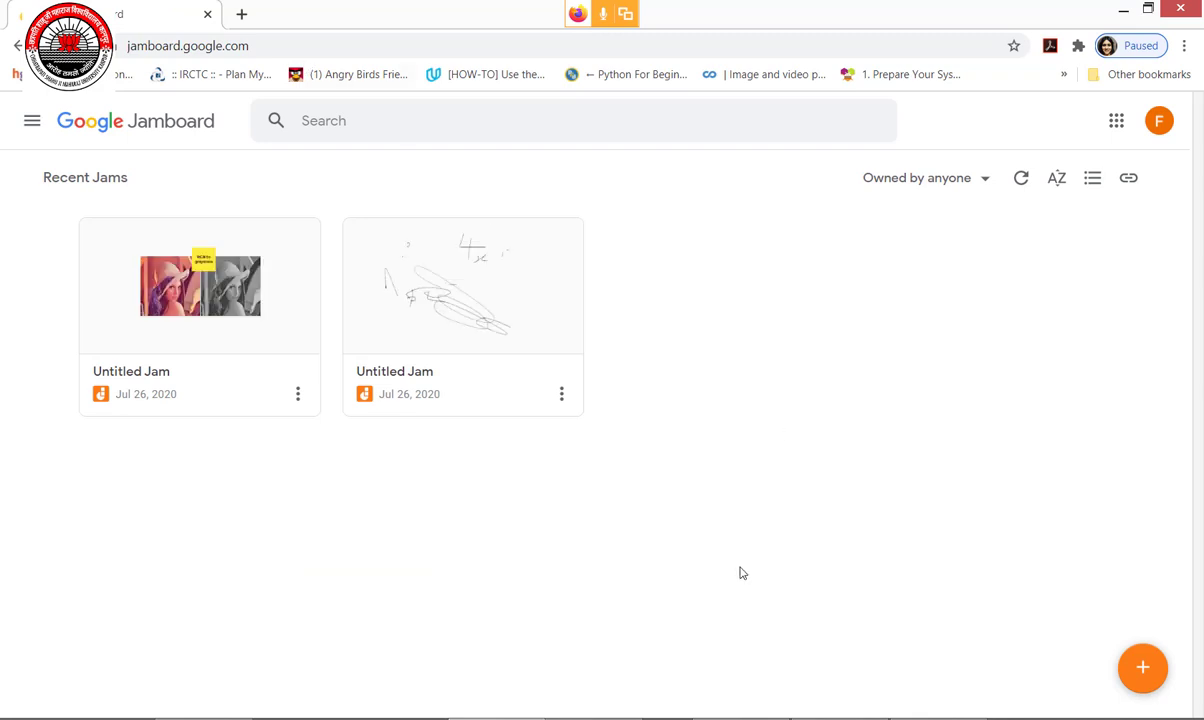
left_click(1141, 673)
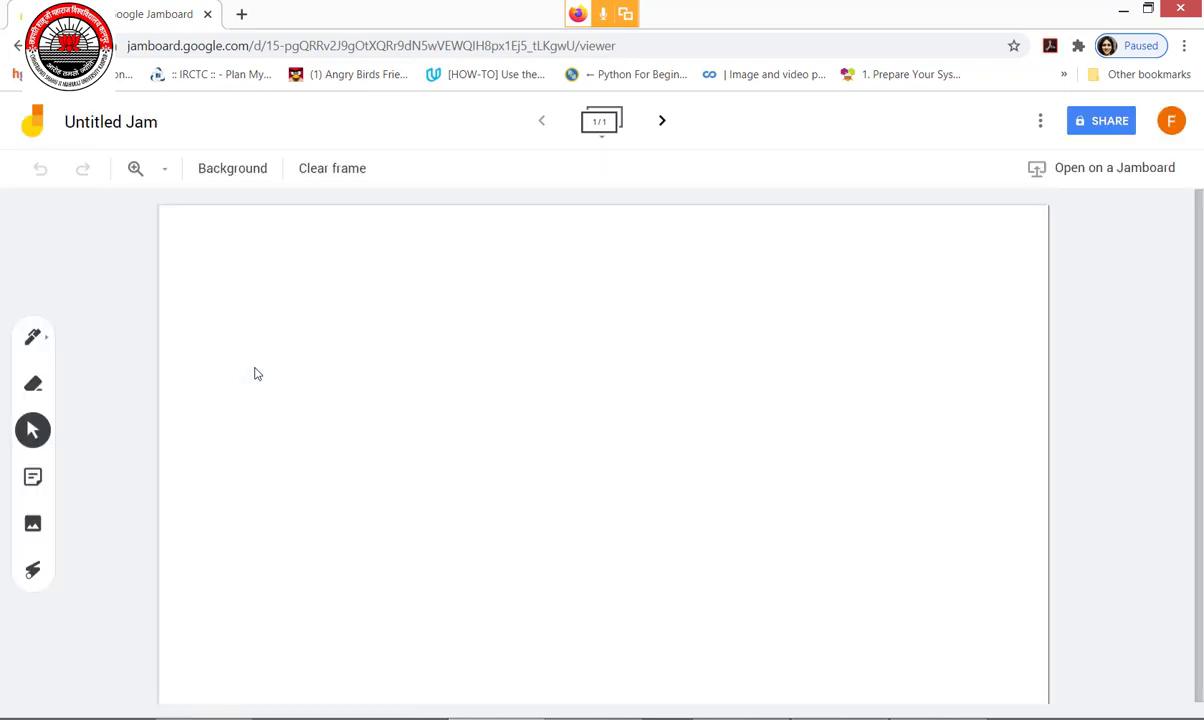
Step: Handwrite "4x" on the blank frame with the black pen
left_click(45, 341)
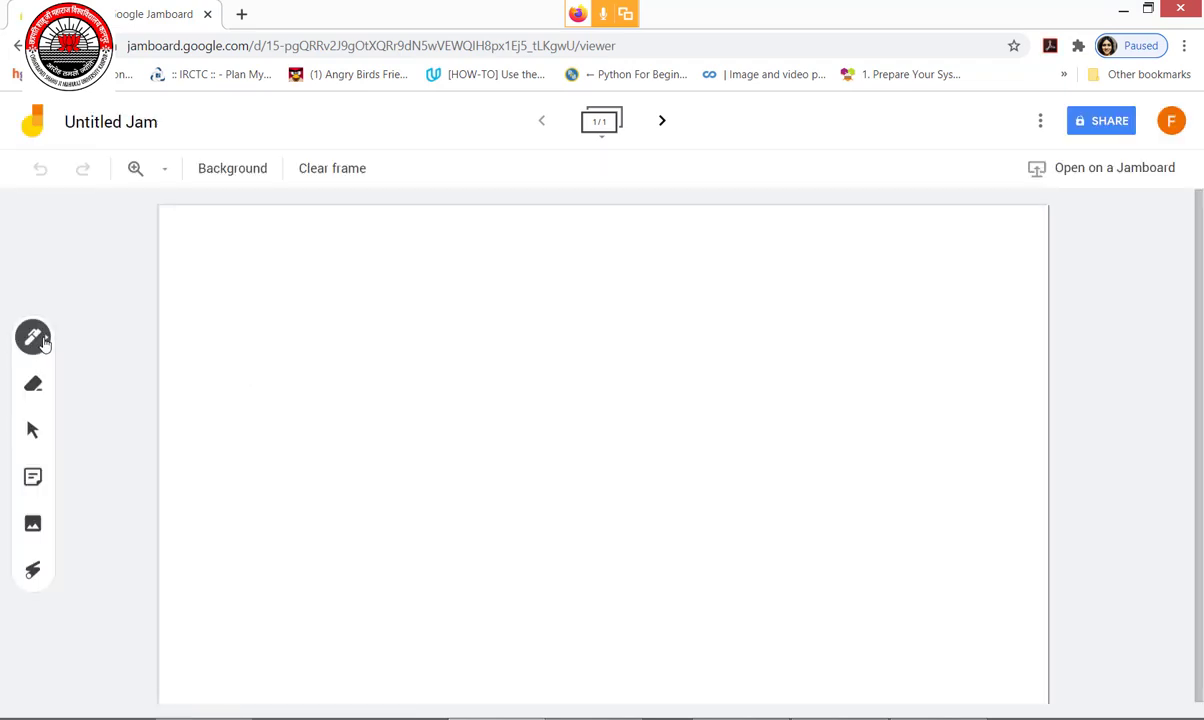
left_click(40, 340)
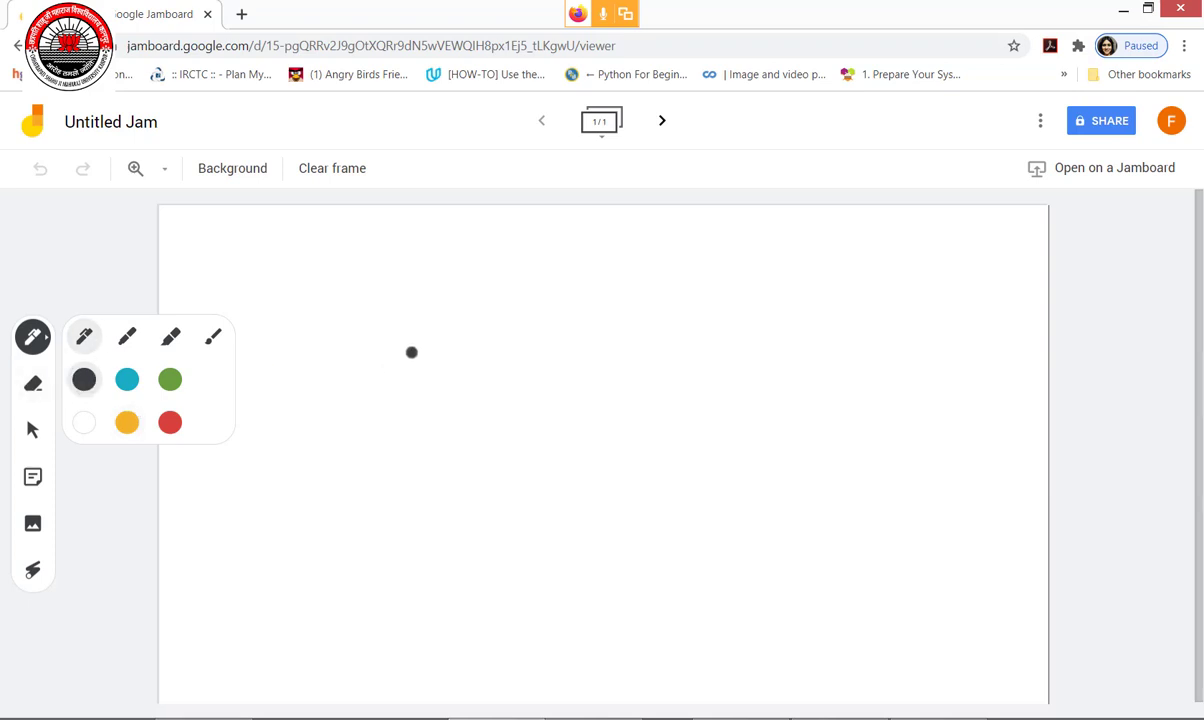
left_click(95, 268)
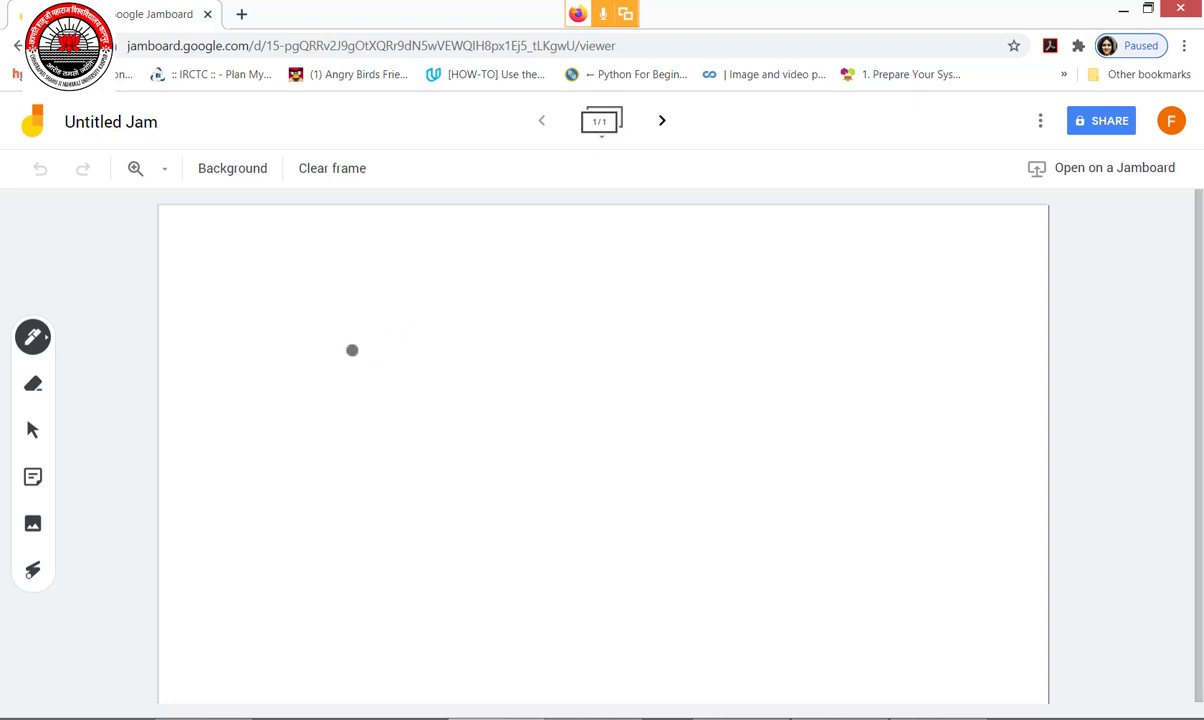
mouse_move(367, 316)
left_mouse_down()
mouse_move(356, 342)
mouse_move(373, 374)
left_mouse_up()
left_click_drag(377, 365, 400, 350)
left_click_drag(395, 352, 417, 372)
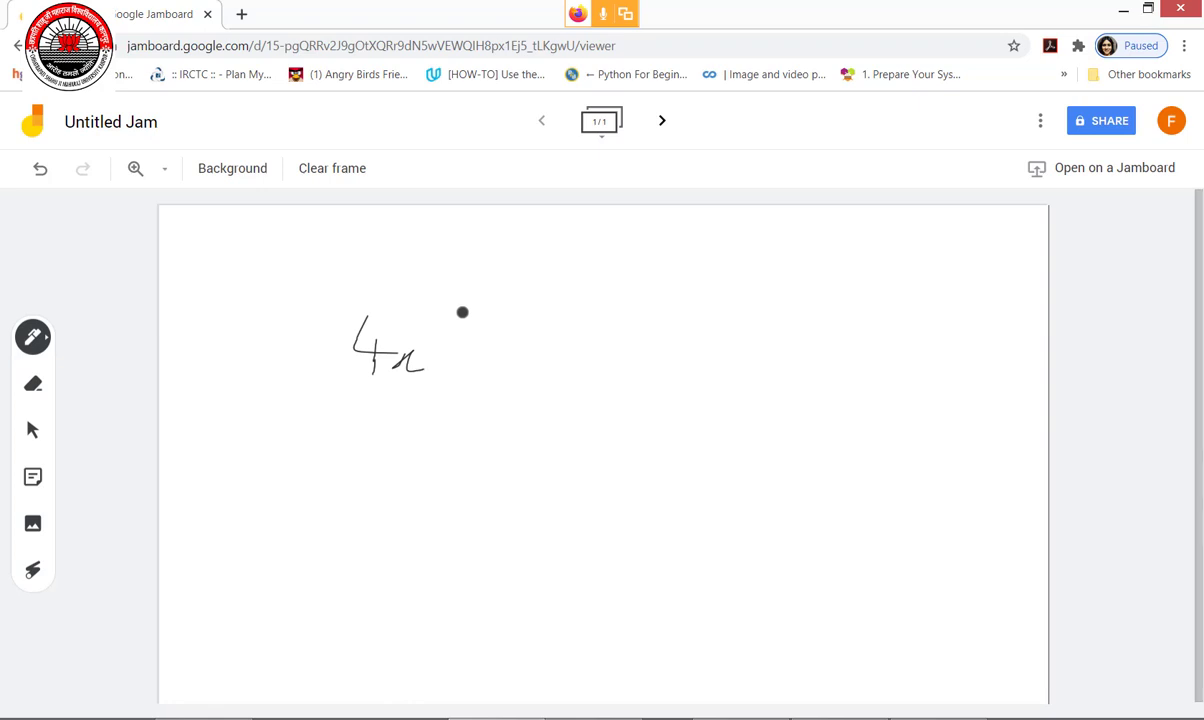
Step: Undo the last pen stroke and erase the x beside the handwritten 4
key("ctrl+z")
left_click(33, 385)
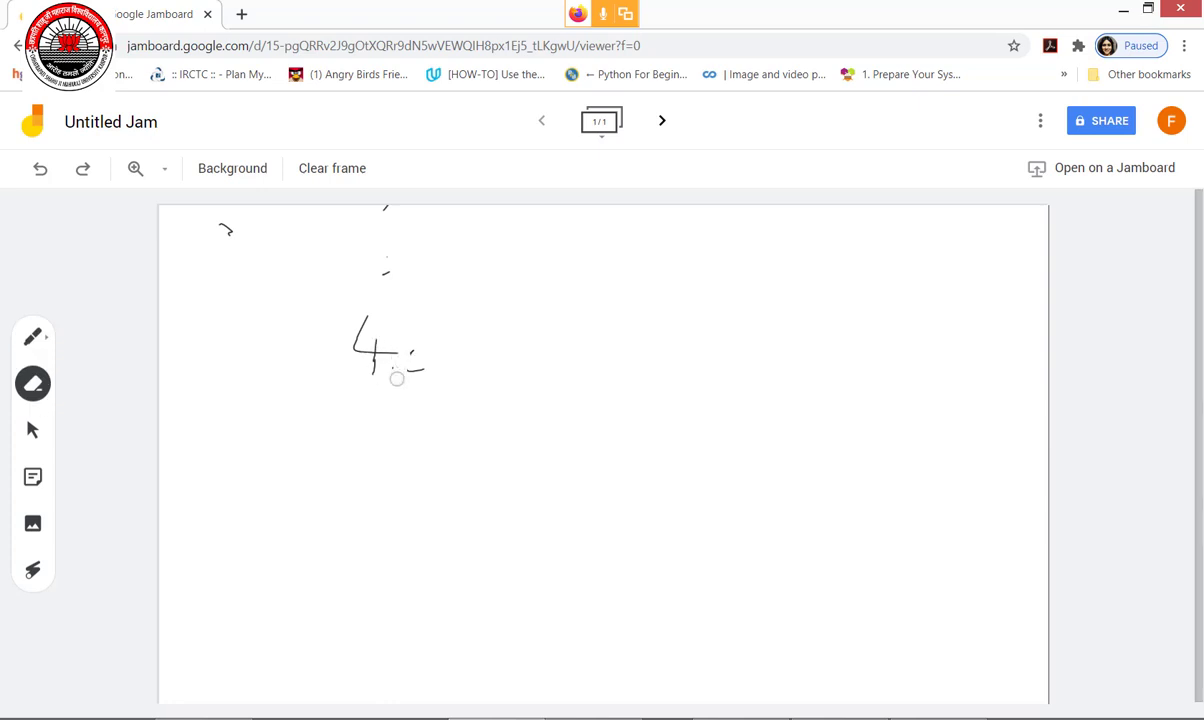
left_click_drag(397, 378, 401, 352)
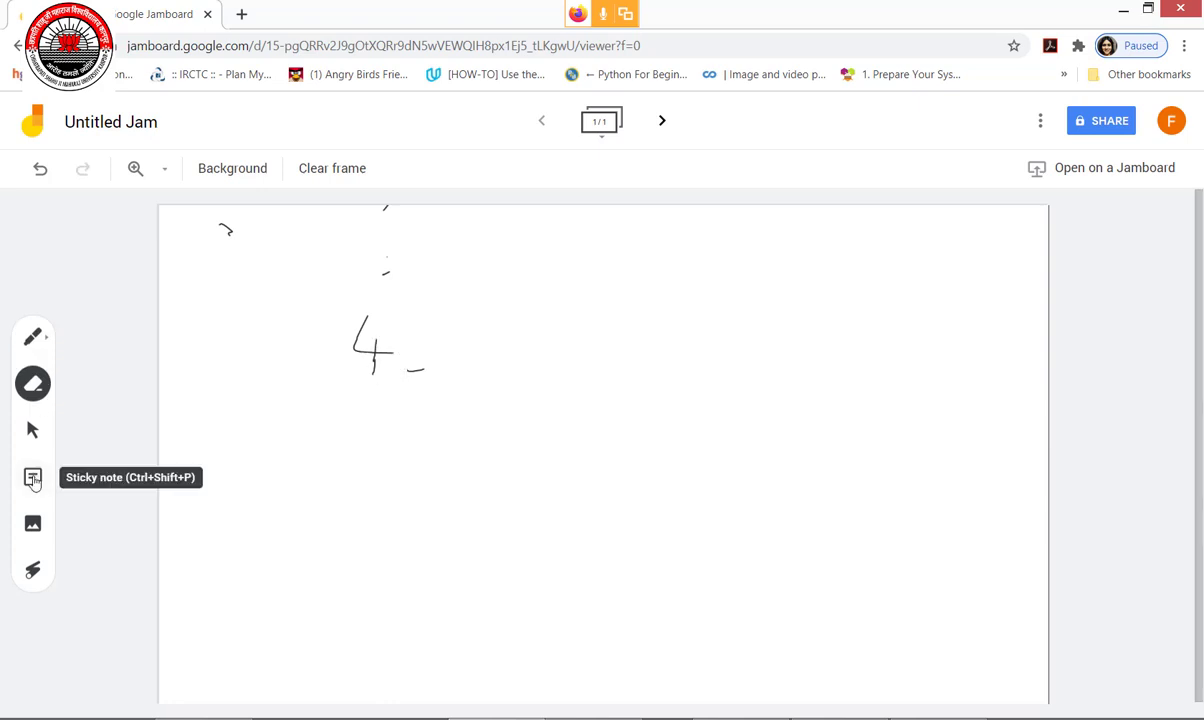
Step: Insert the side-by-side colour and grayscale Lena picture from a Google image search for "lena image processing"
left_click(33, 476)
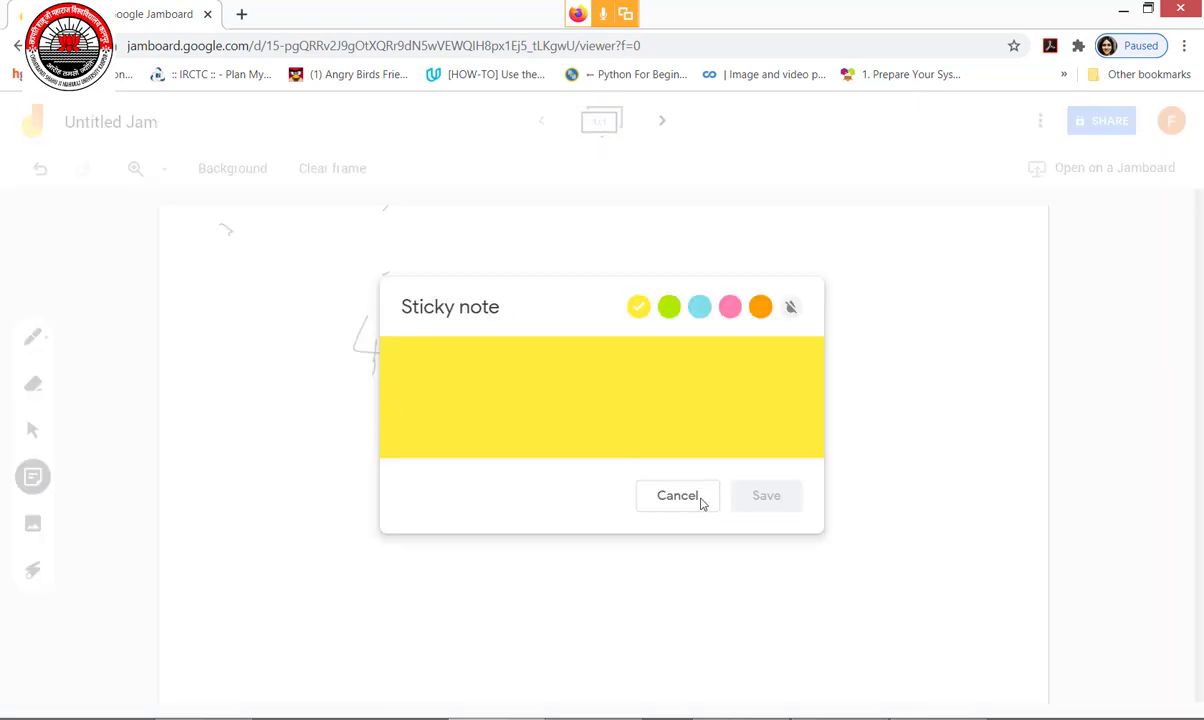
left_click(33, 523)
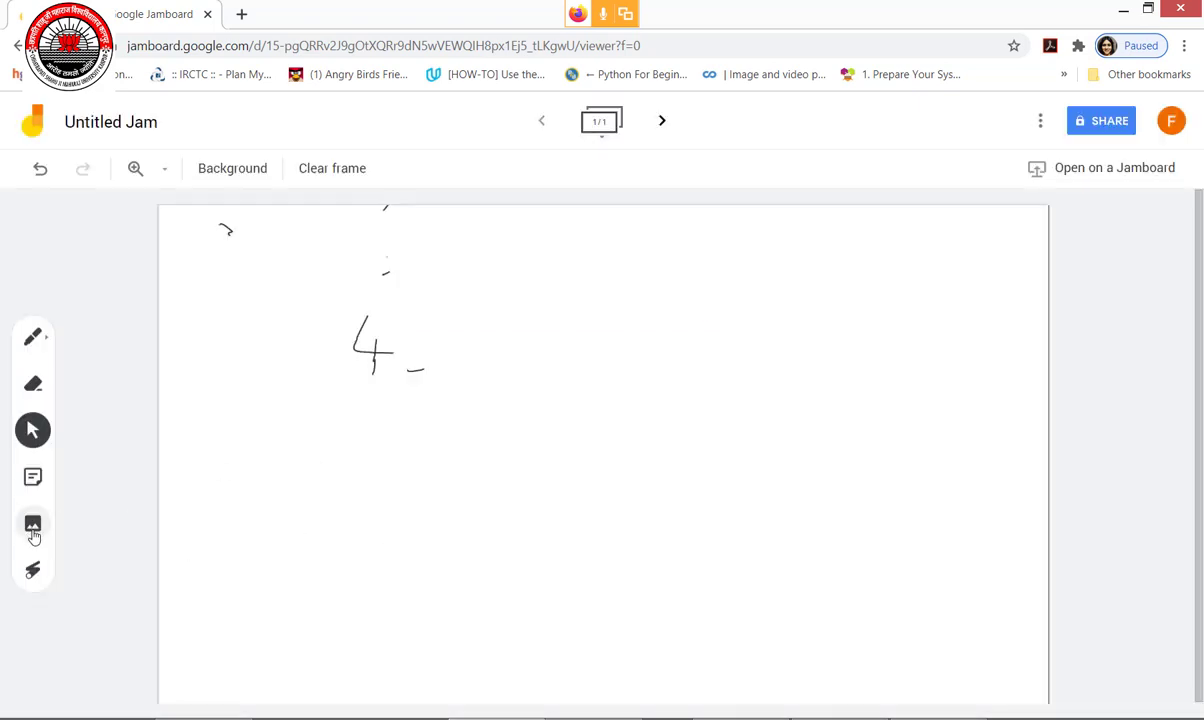
left_click(33, 535)
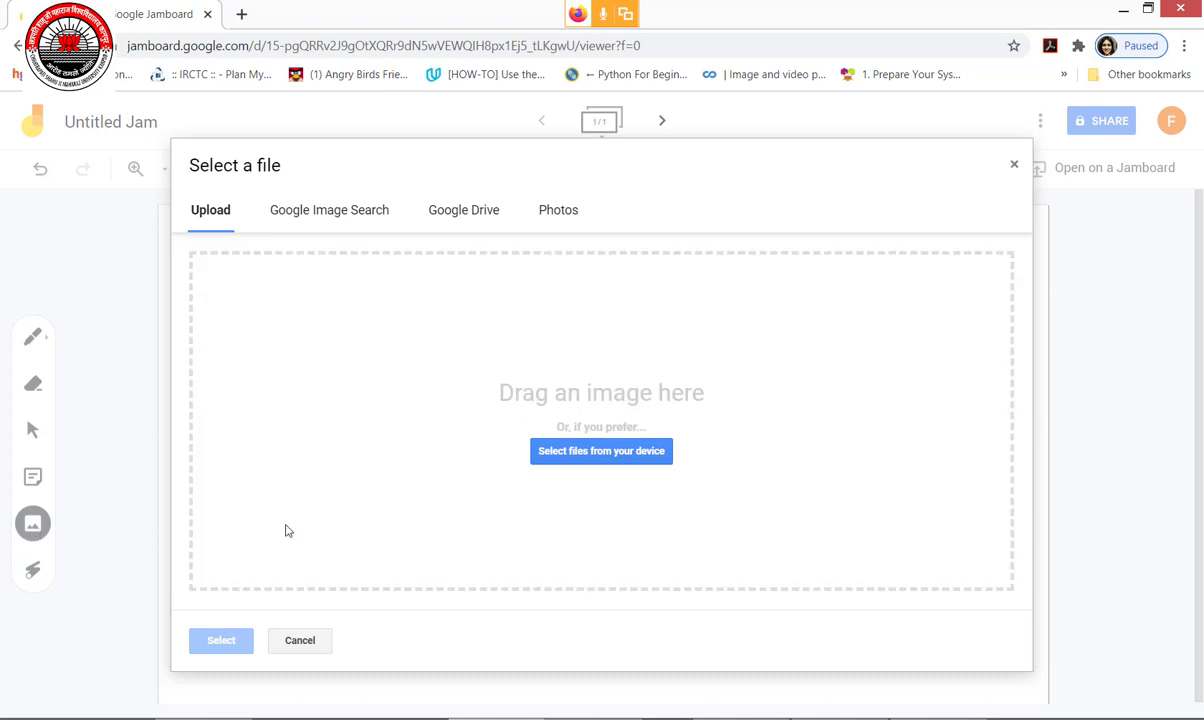
left_click(336, 222)
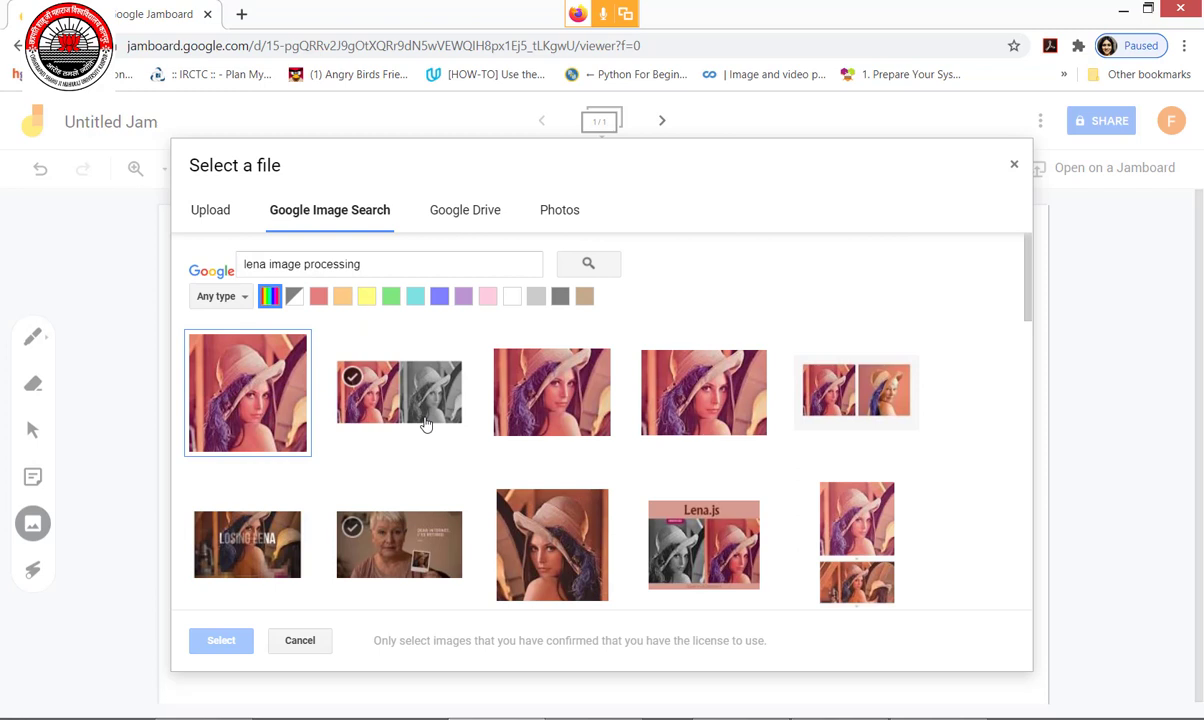
double_click(425, 420)
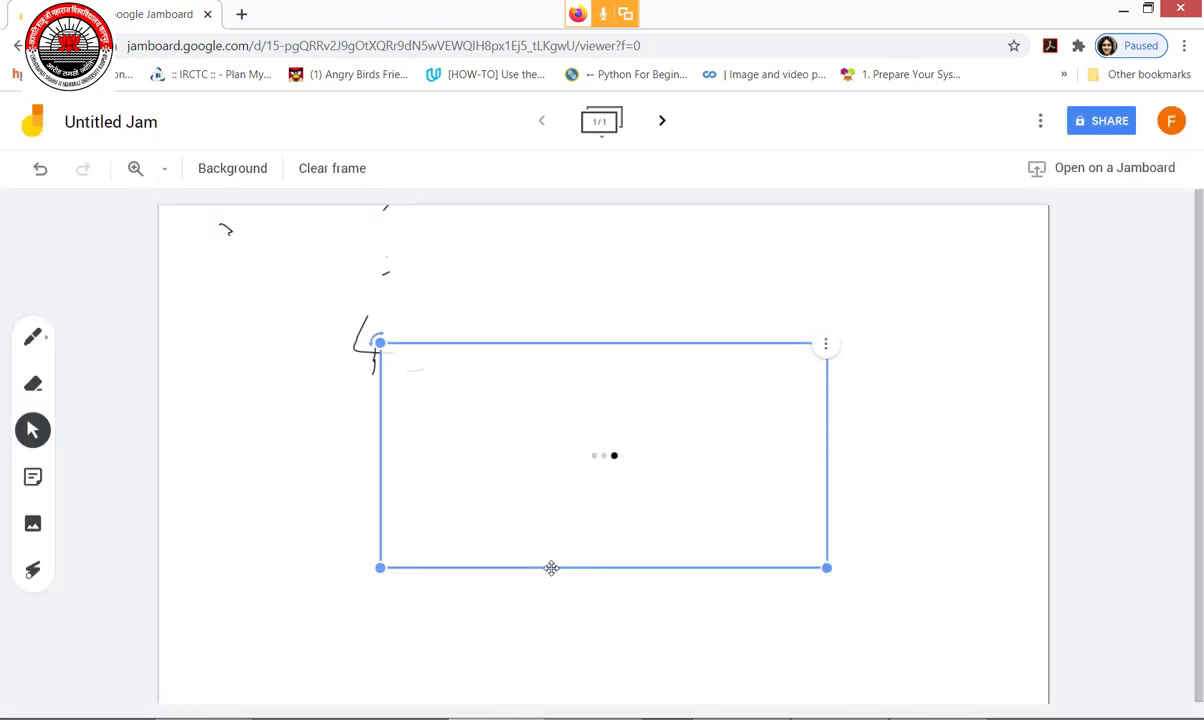
left_click(461, 518)
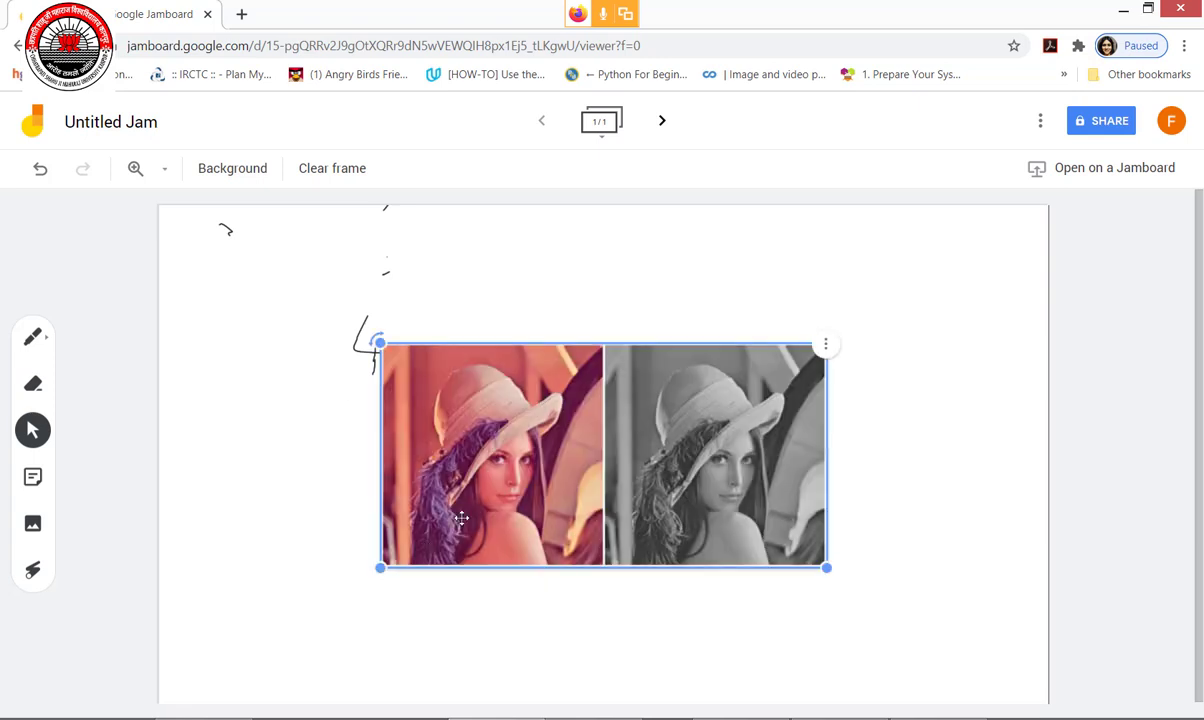
Step: Add a yellow sticky note reading "RGB to Grayscale" and place it over the upper middle of the Lena picture
left_click(33, 478)
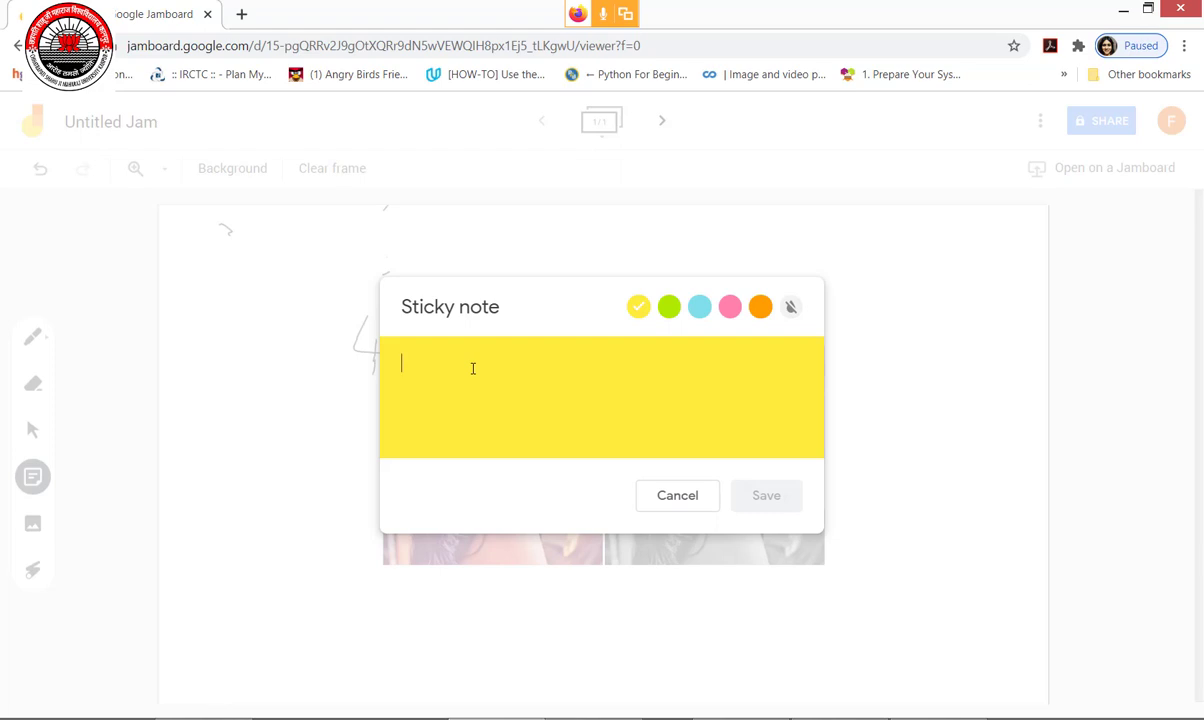
type("RGB")
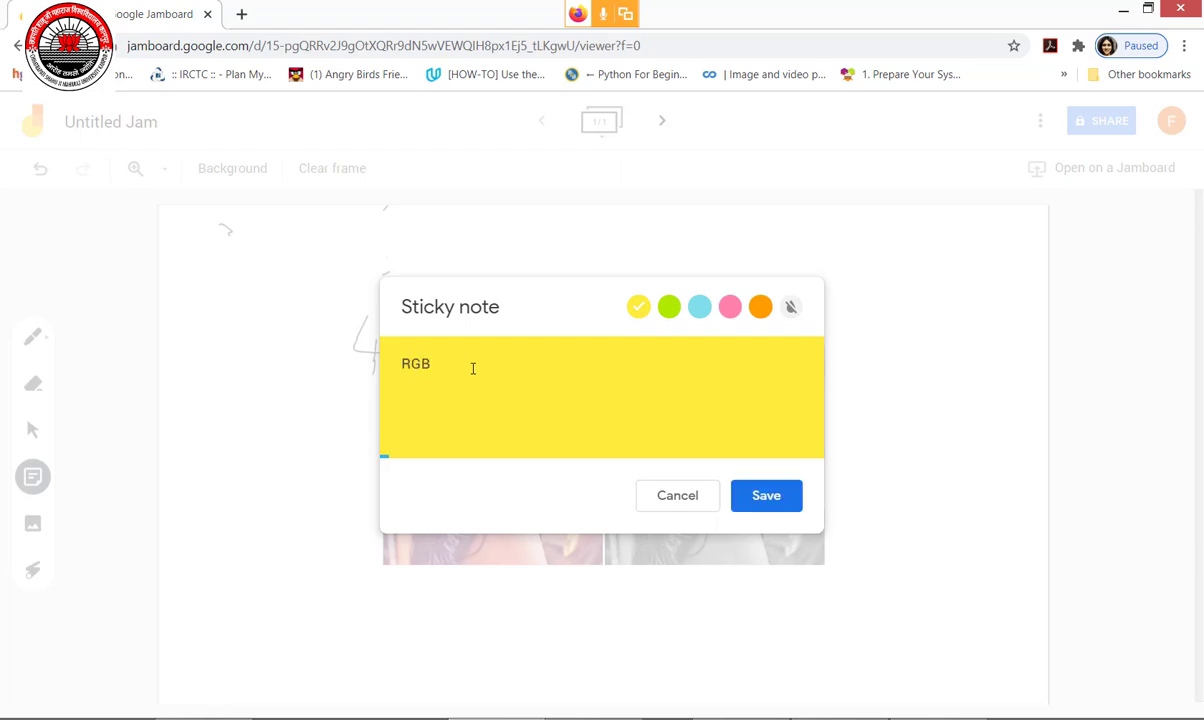
type(" to Grayscale")
left_click(766, 495)
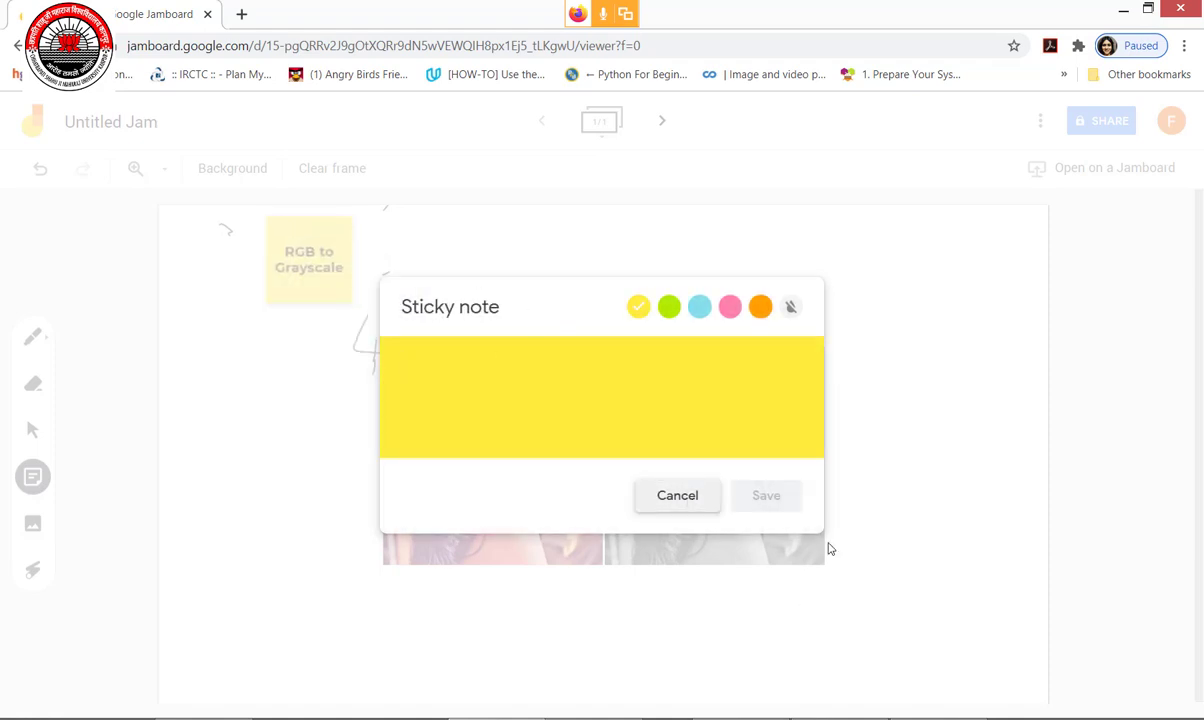
left_click(330, 255)
left_click_drag(330, 255, 550, 281)
mouse_move(617, 326)
left_mouse_down()
mouse_move(651, 368)
mouse_move(634, 390)
mouse_move(620, 351)
left_mouse_up()
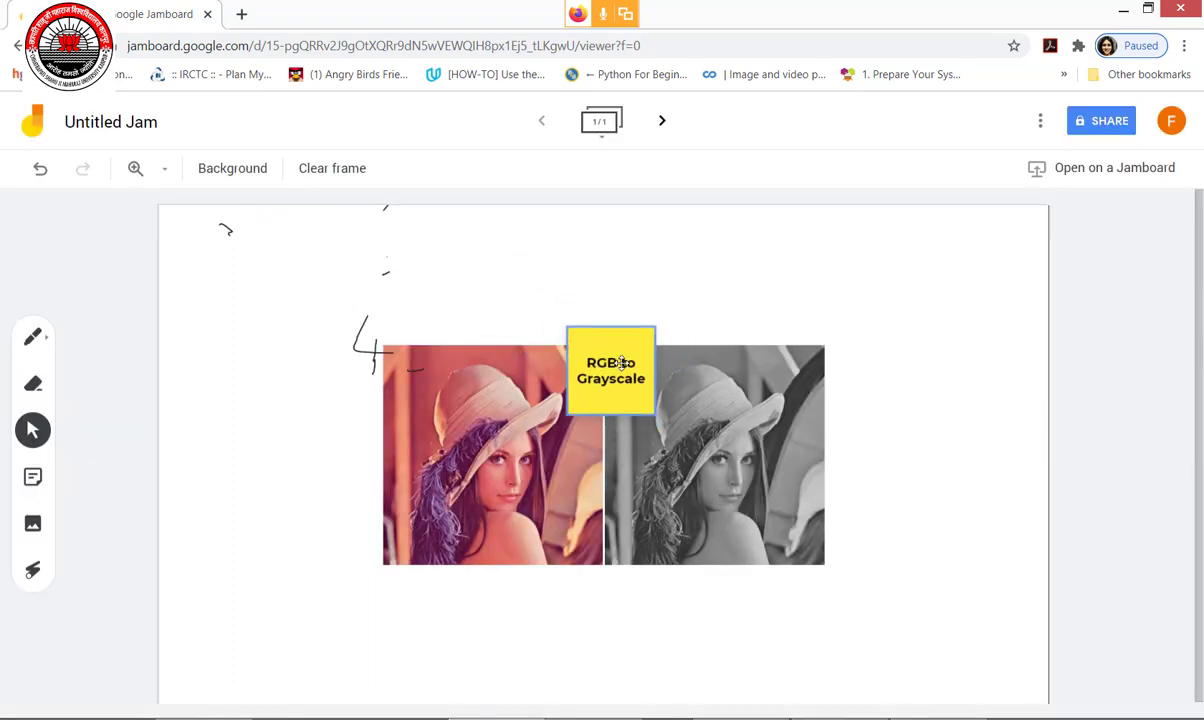
left_click(1040, 122)
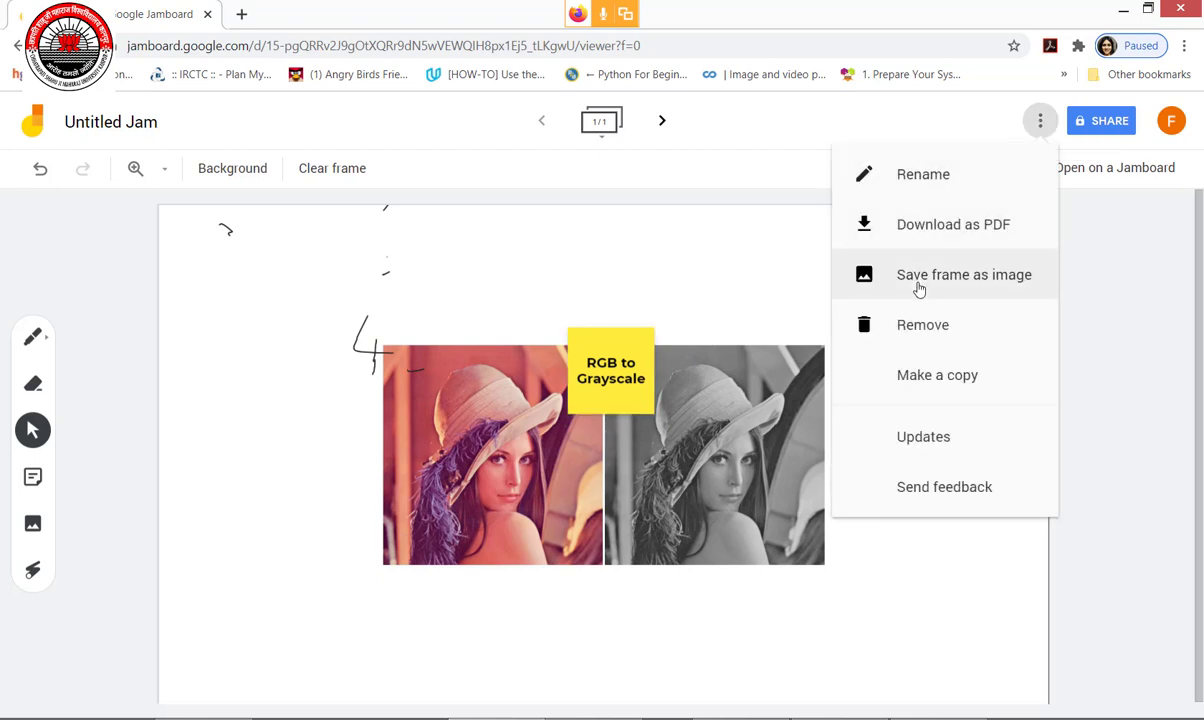
left_click(1063, 200)
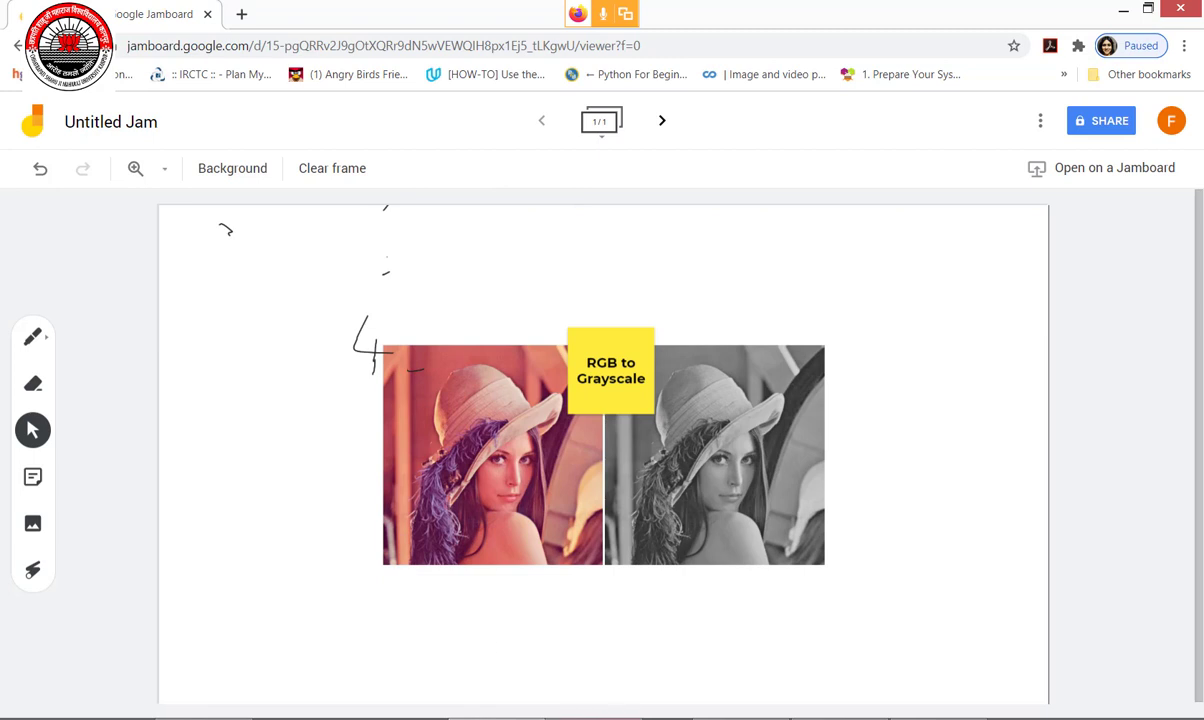
Step: Return to the Google Meet meeting and leave the call
key("alt+Tab")
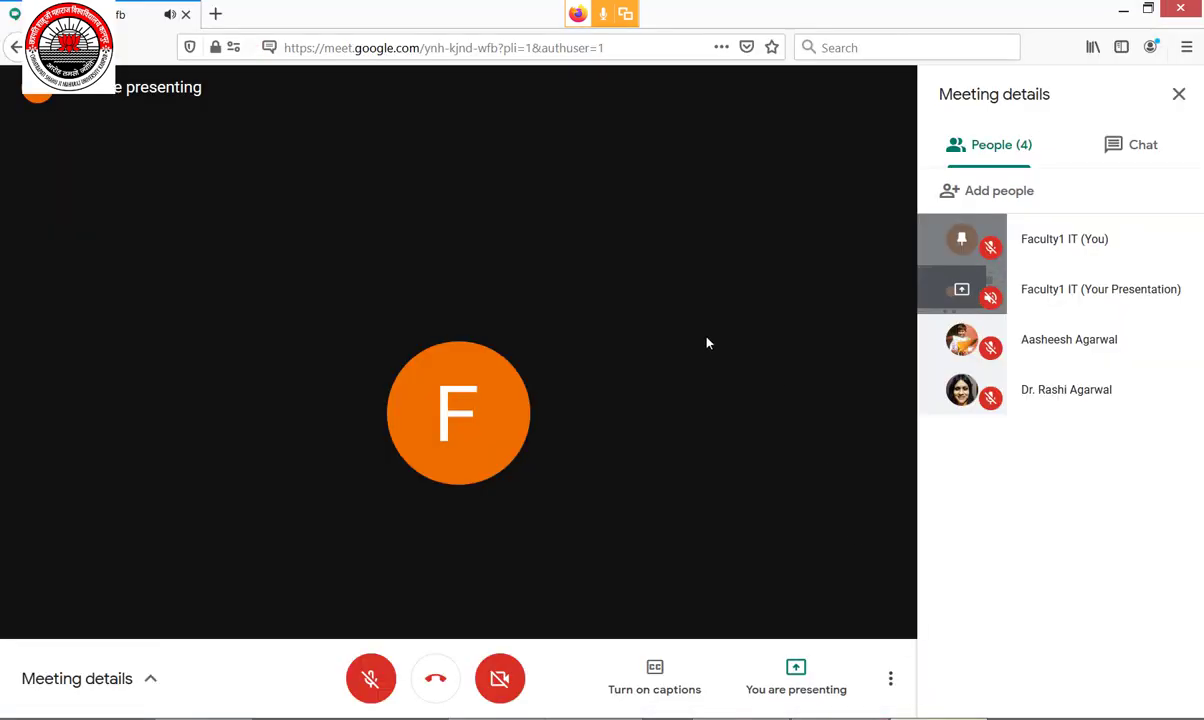
left_click(435, 686)
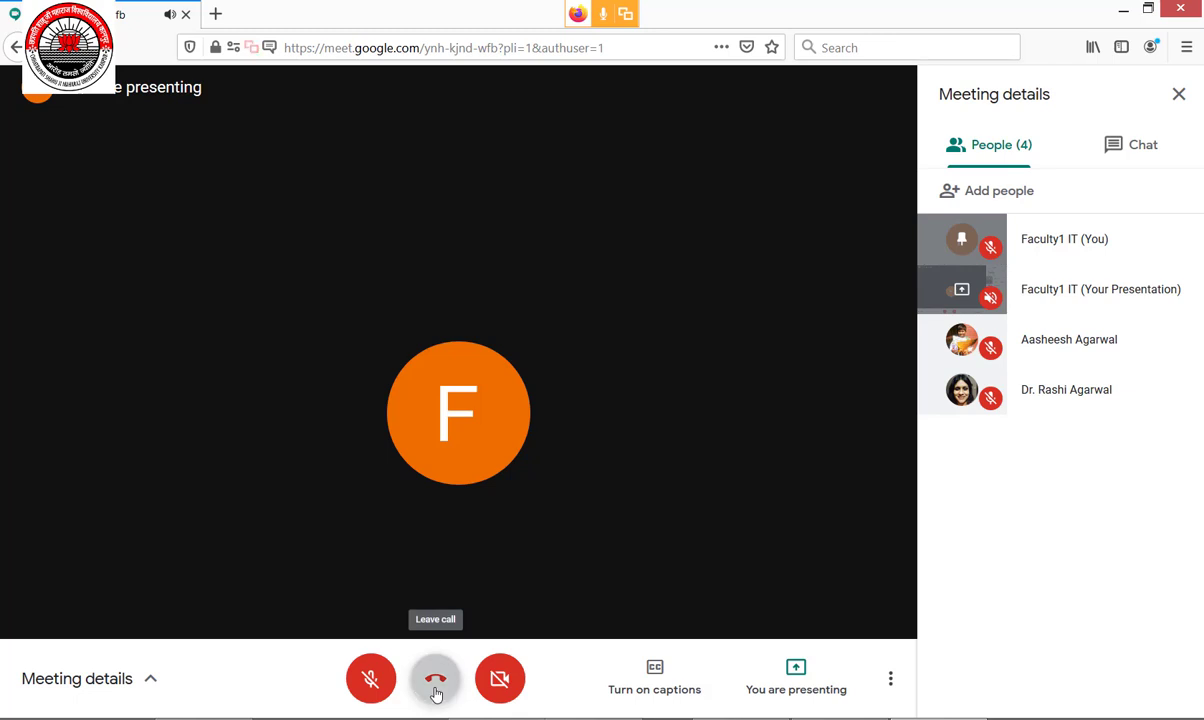